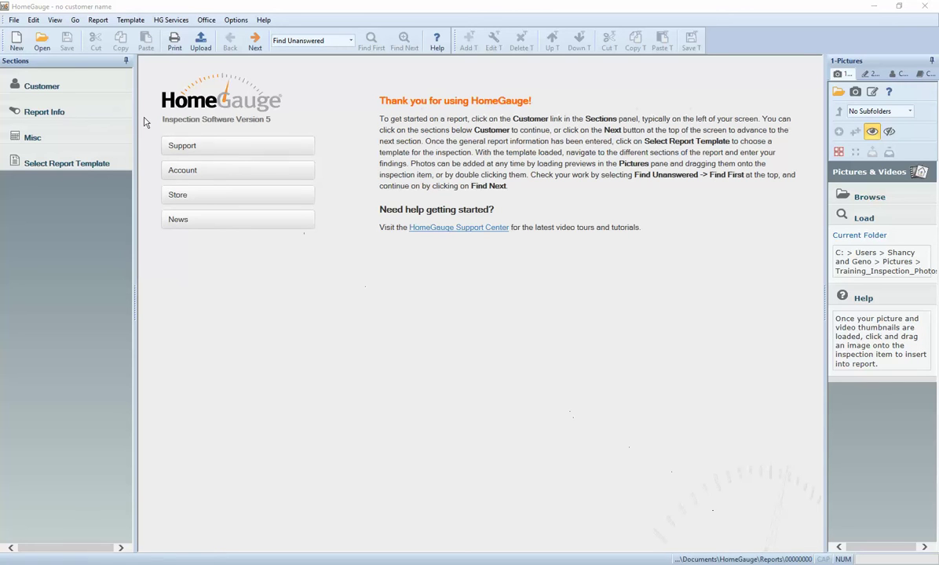
Step: Open the Print Options dialog through File > Printing Options
left_click(13, 20)
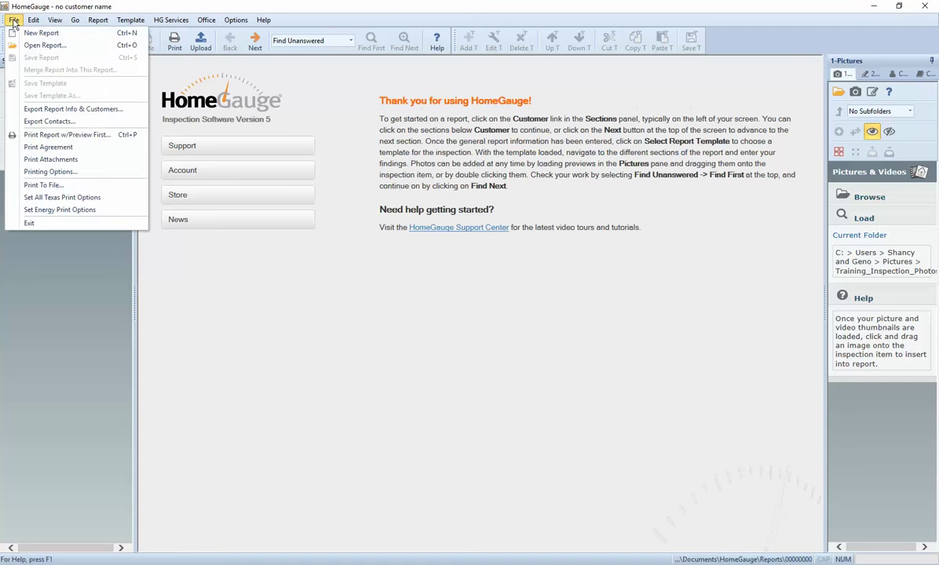
left_click(39, 171)
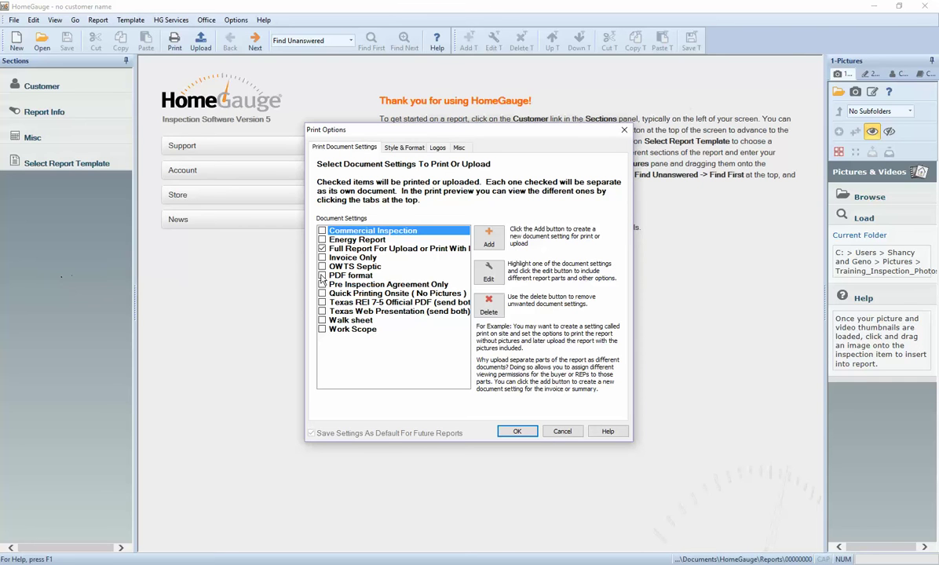
Step: On the Style & Format tab, review the Narrative 1 sample preview, then select the Grid 2 format
left_click(400, 150)
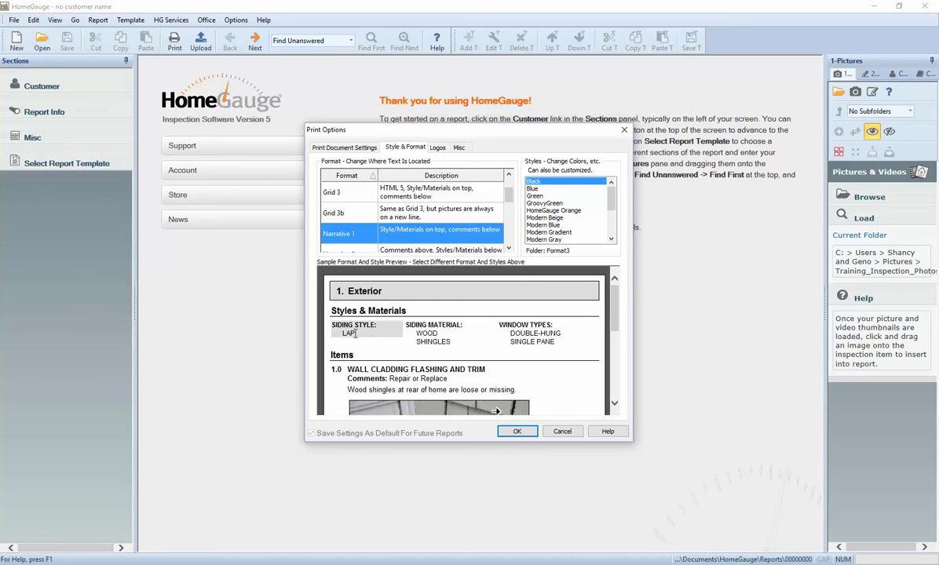
scroll(538, 335, "down", 5)
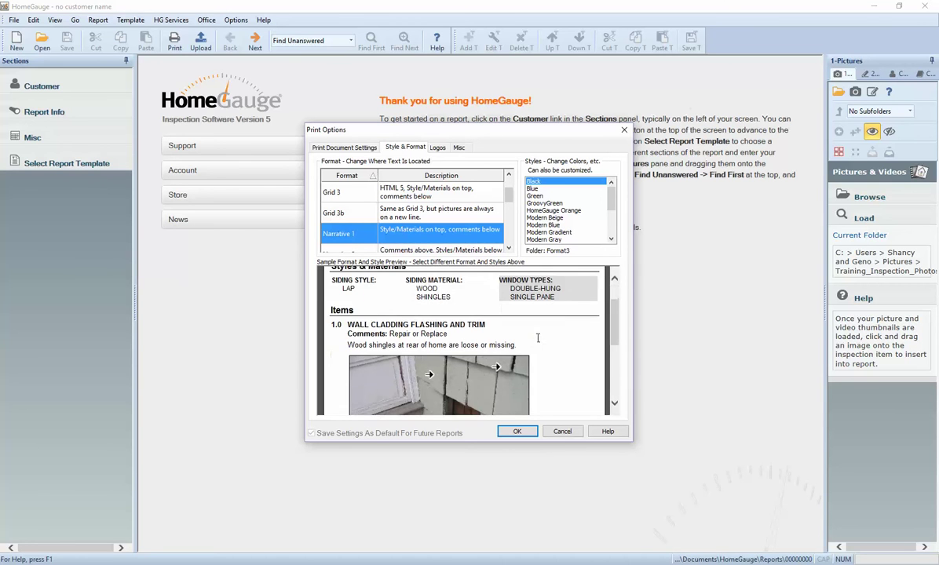
scroll(538, 342, "down", 2)
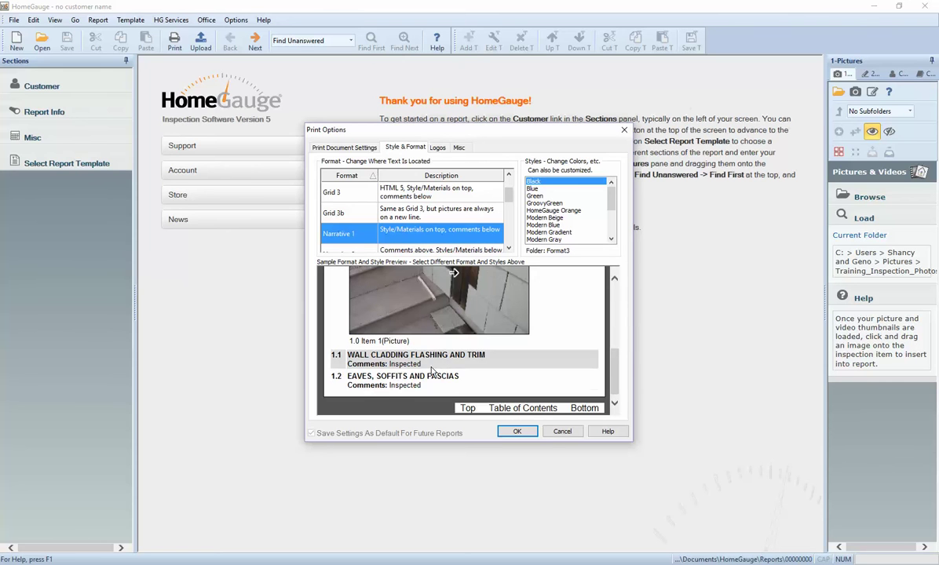
scroll(436, 369, "up", 4)
scroll(414, 330, "down", 4)
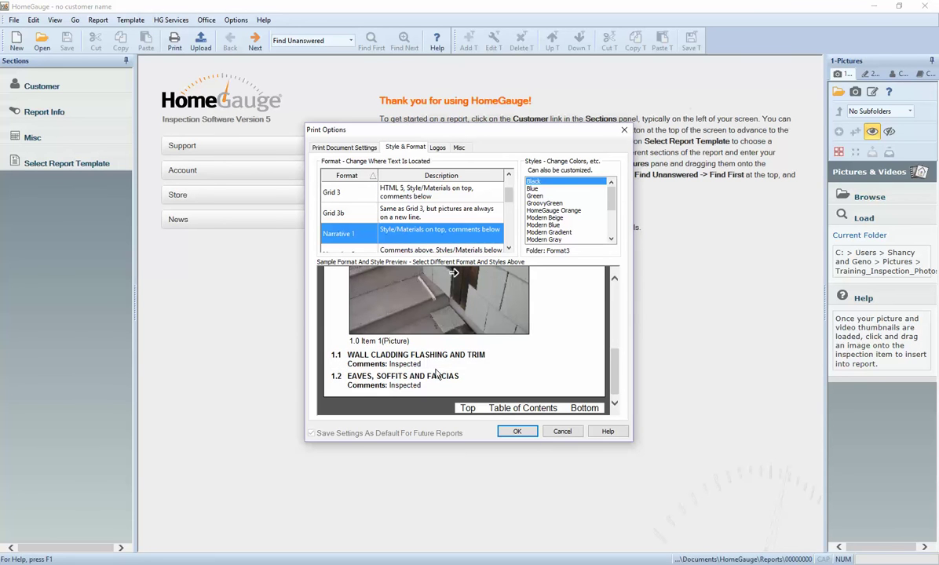
scroll(437, 377, "up", 6)
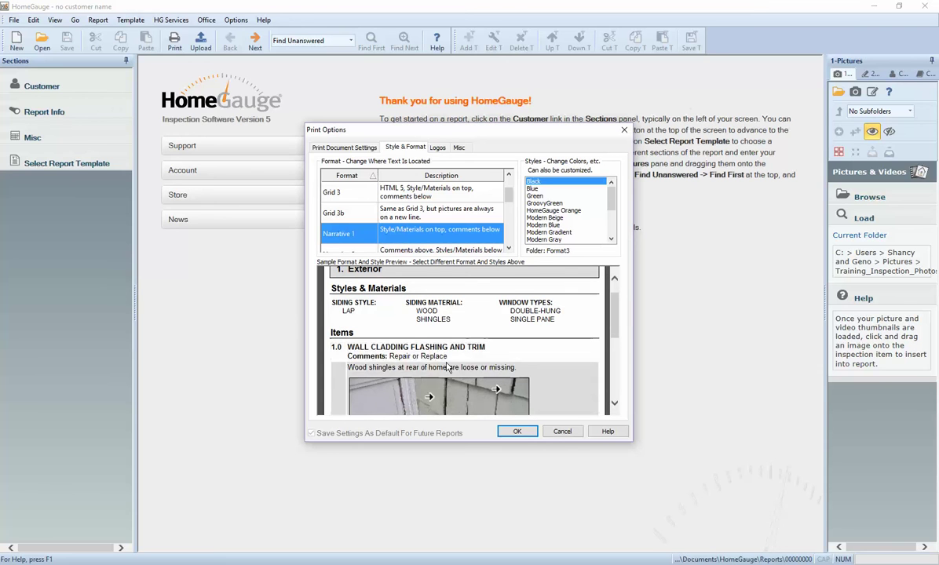
scroll(417, 335, "up", 1)
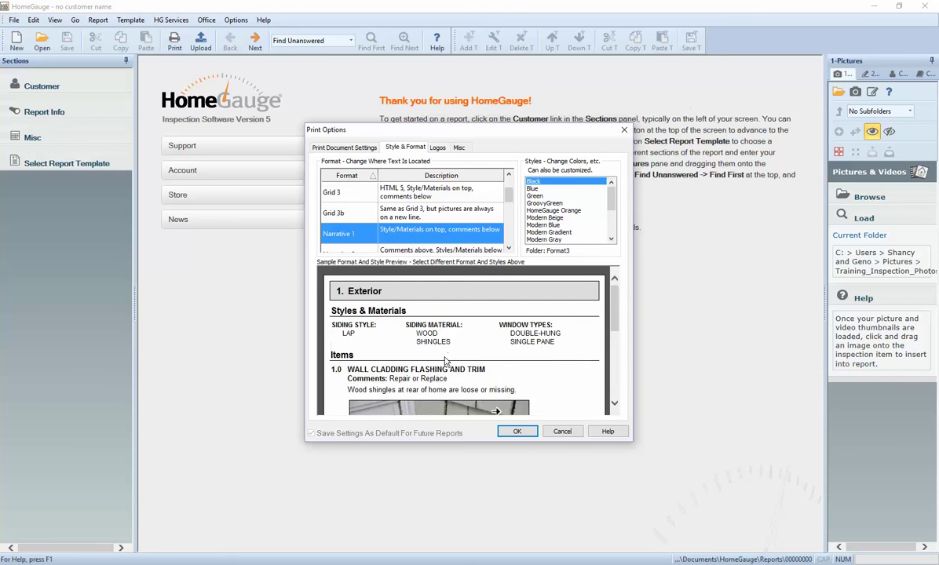
scroll(412, 225, "up", 1)
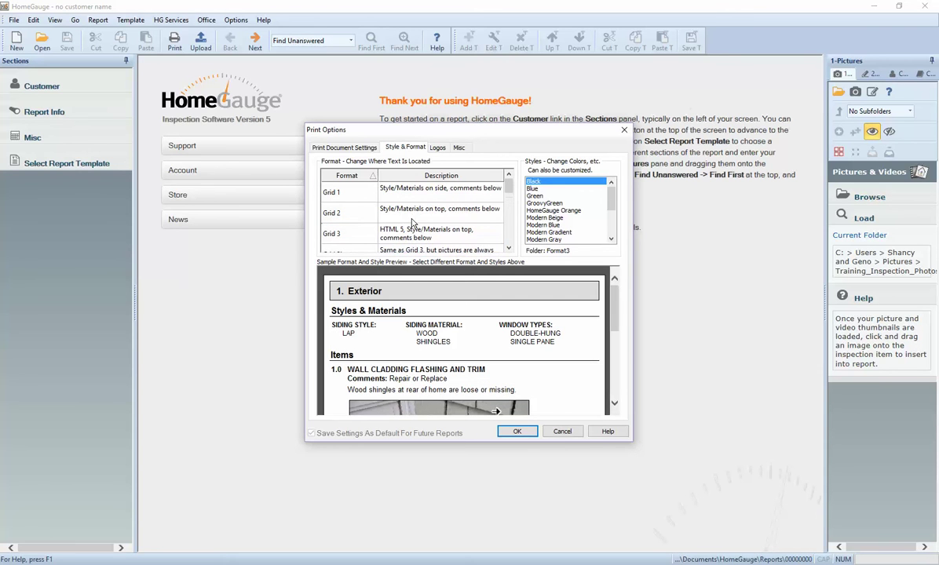
left_click(362, 219)
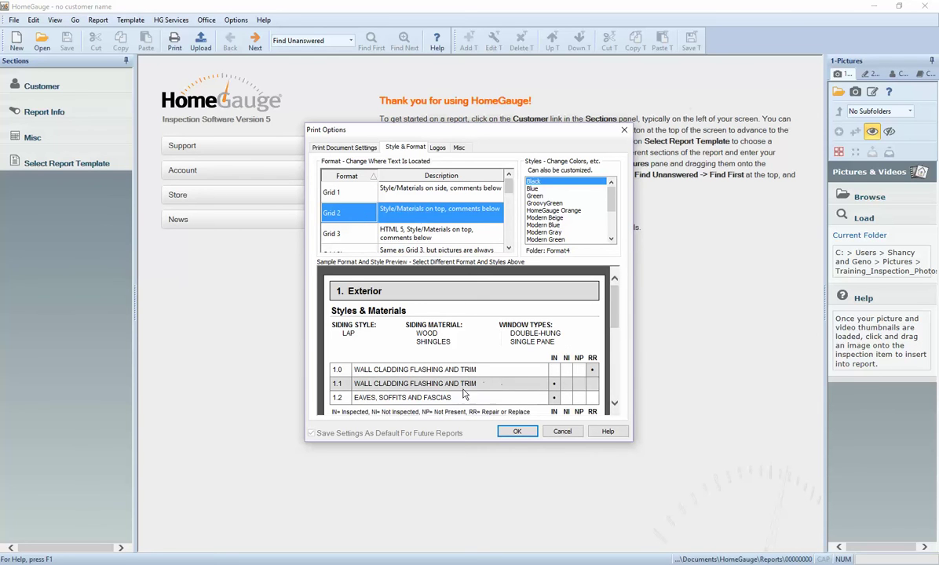
Step: Scroll through the Grid 2 sample report preview
scroll(442, 351, "down", 1)
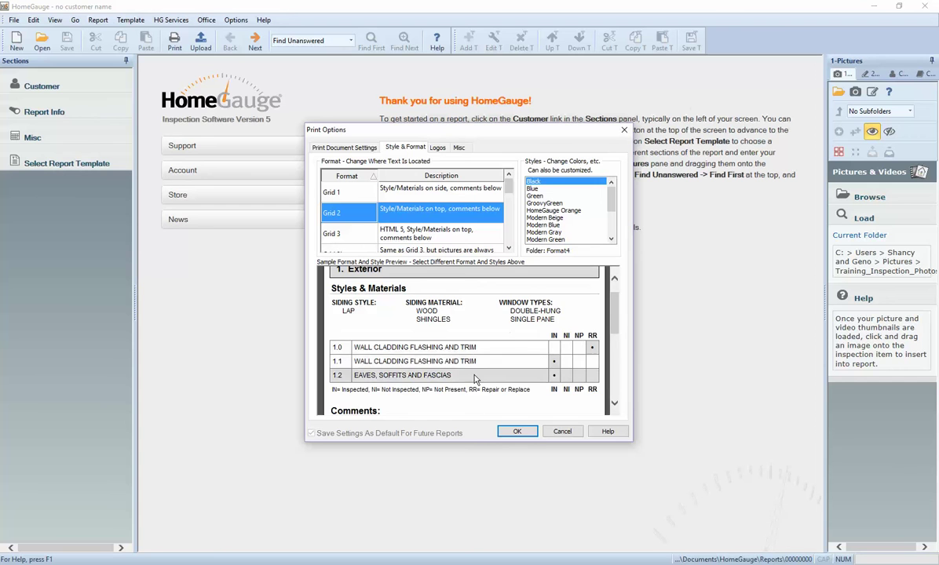
scroll(474, 380, "down", 6)
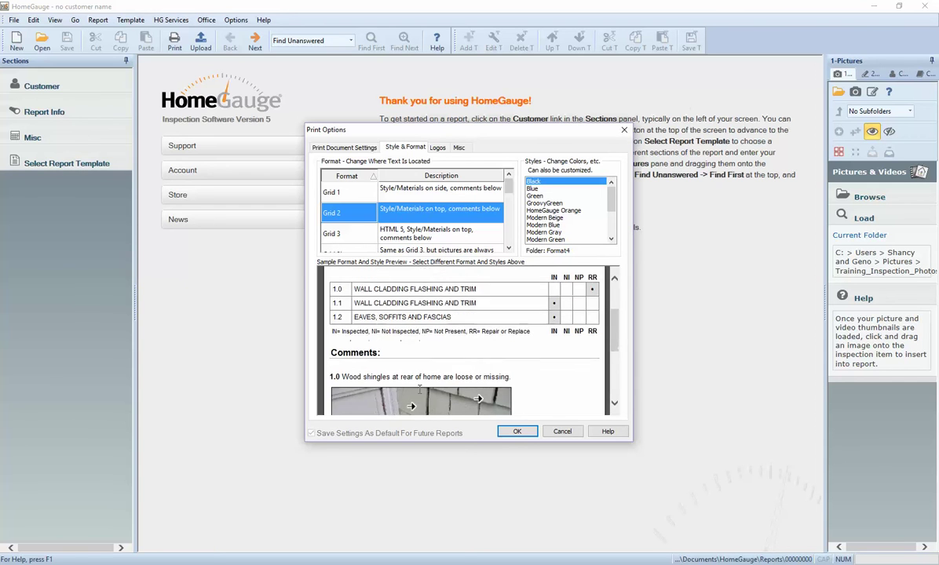
scroll(421, 370, "down", 2)
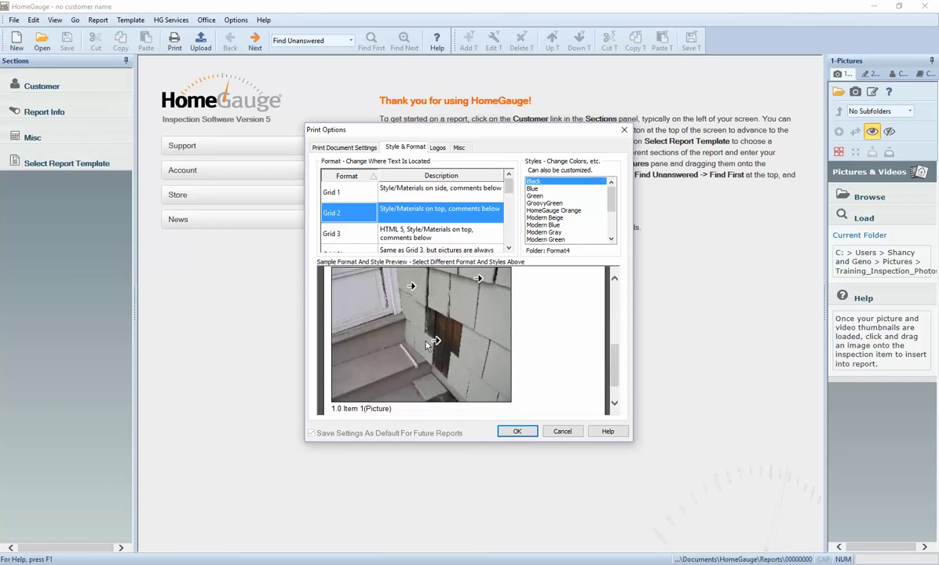
scroll(427, 345, "up", 8)
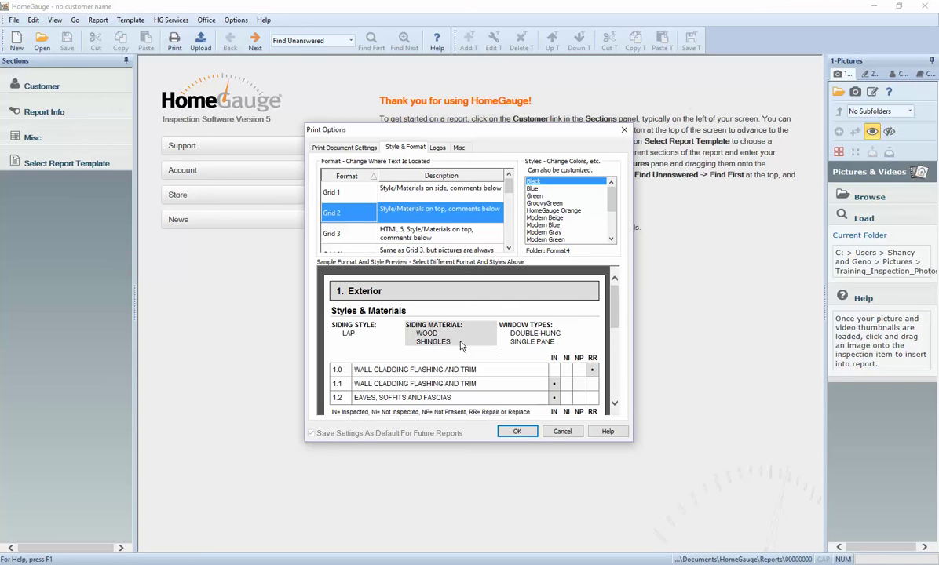
Step: Switch the format to Grid 1 and look through its sample preview
left_click(428, 191)
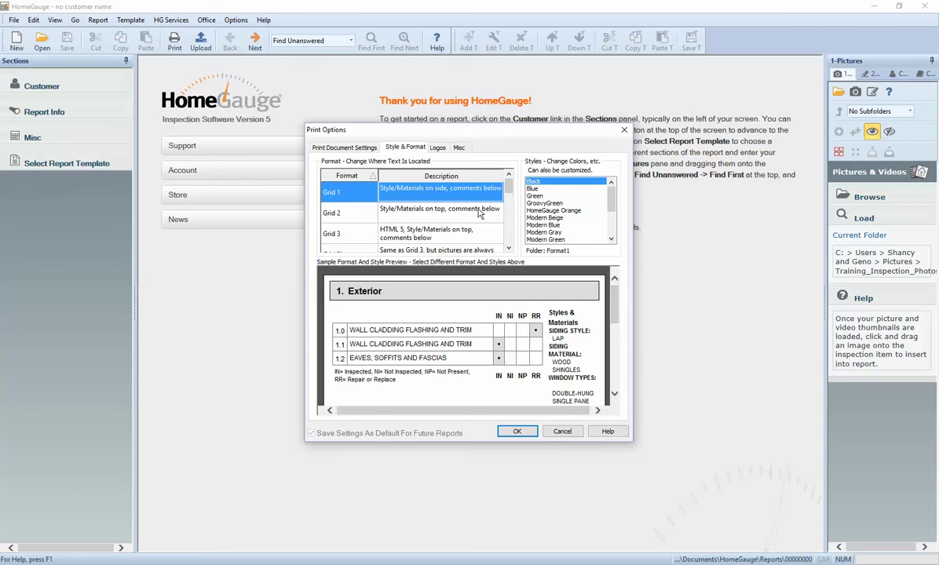
scroll(460, 324, "down", 2)
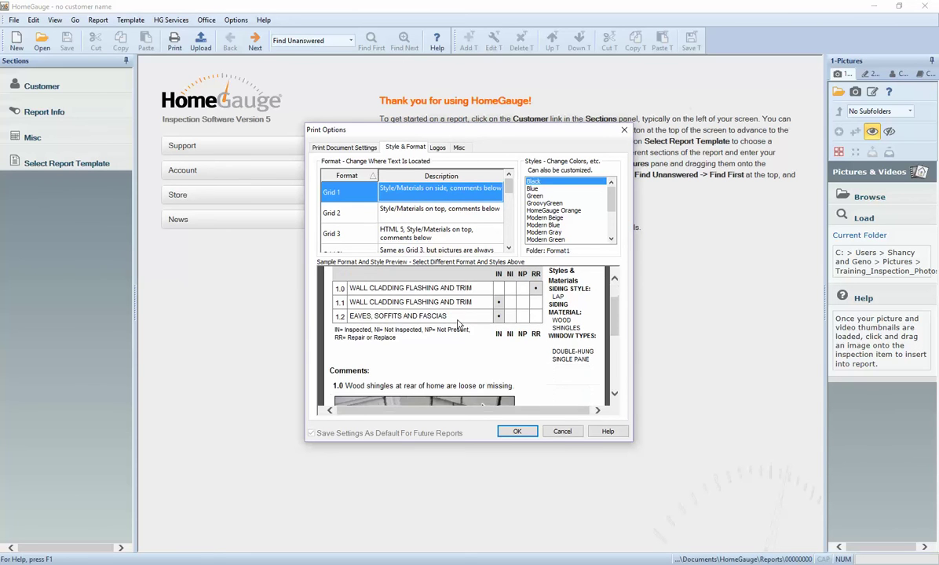
scroll(459, 325, "down", 8)
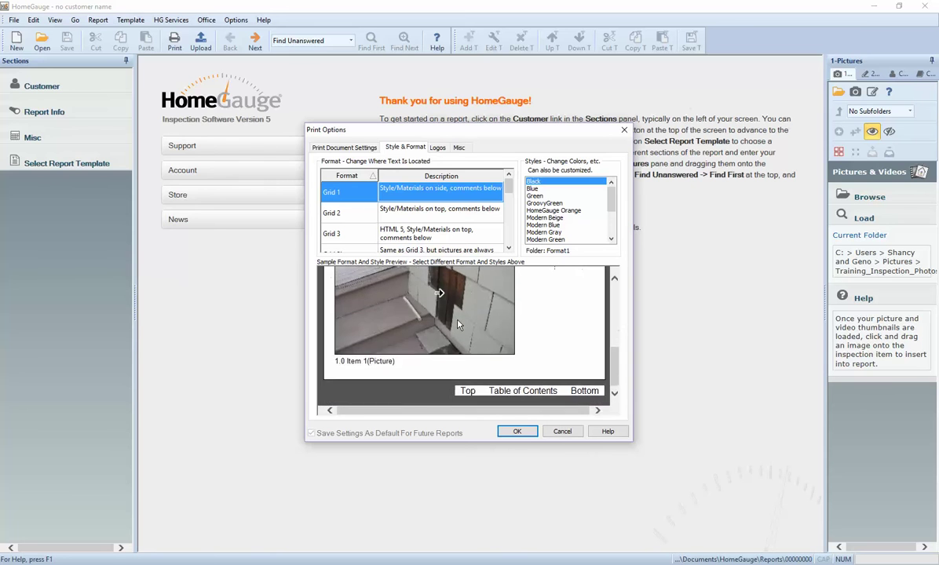
scroll(459, 324, "up", 7)
scroll(460, 325, "up", 4)
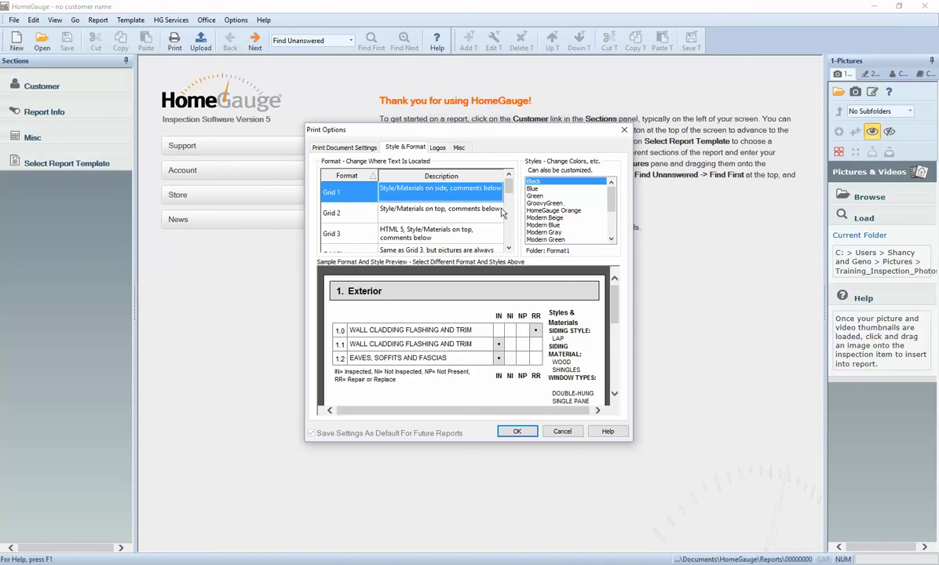
Step: Preview Grid 2 in the HomeGauge Orange style, then switch the format to Grid 3
left_click(453, 217)
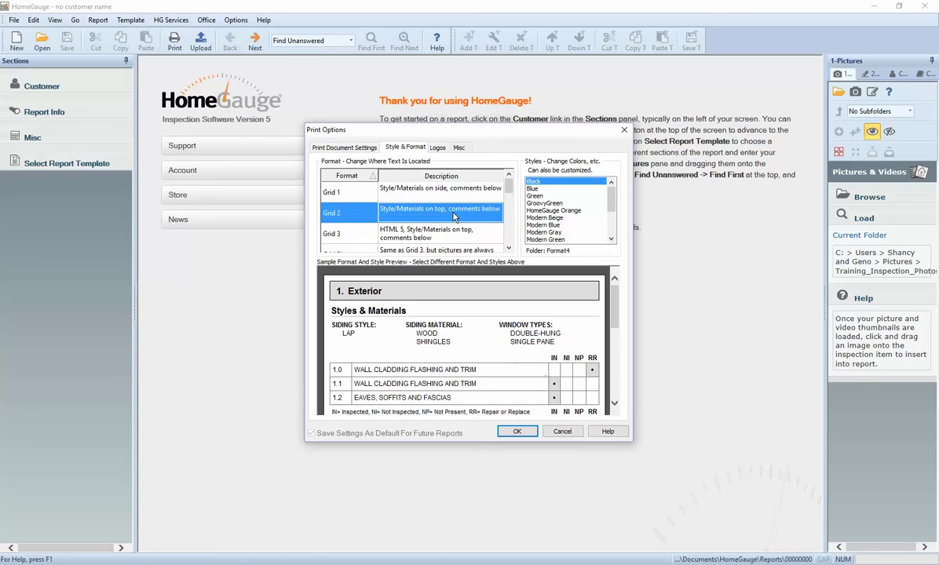
left_click(548, 211)
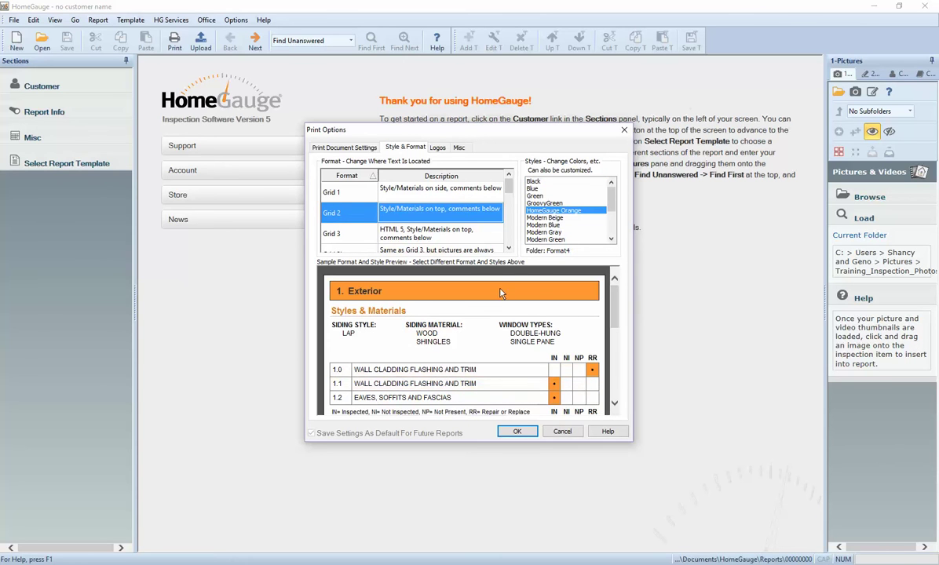
scroll(565, 204, "down", 1)
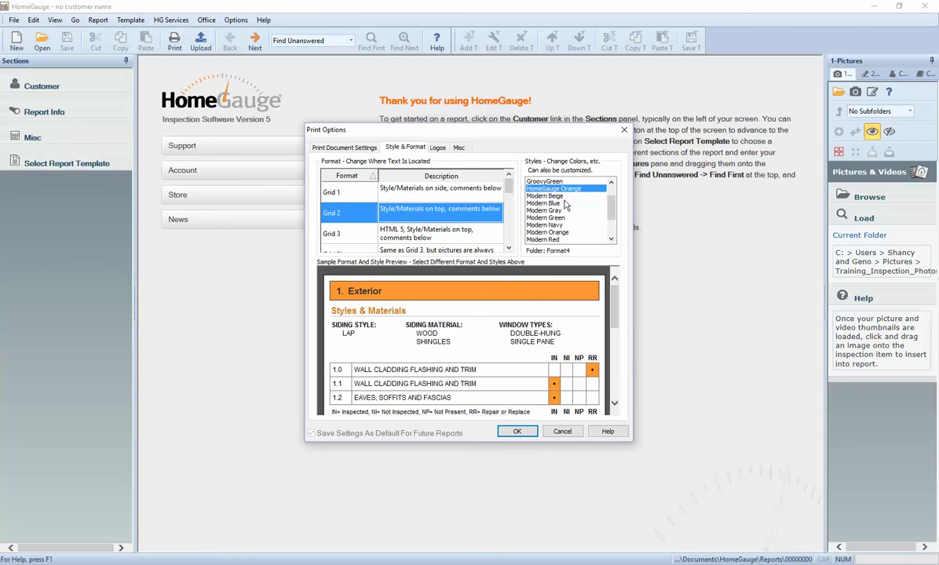
left_click(386, 238)
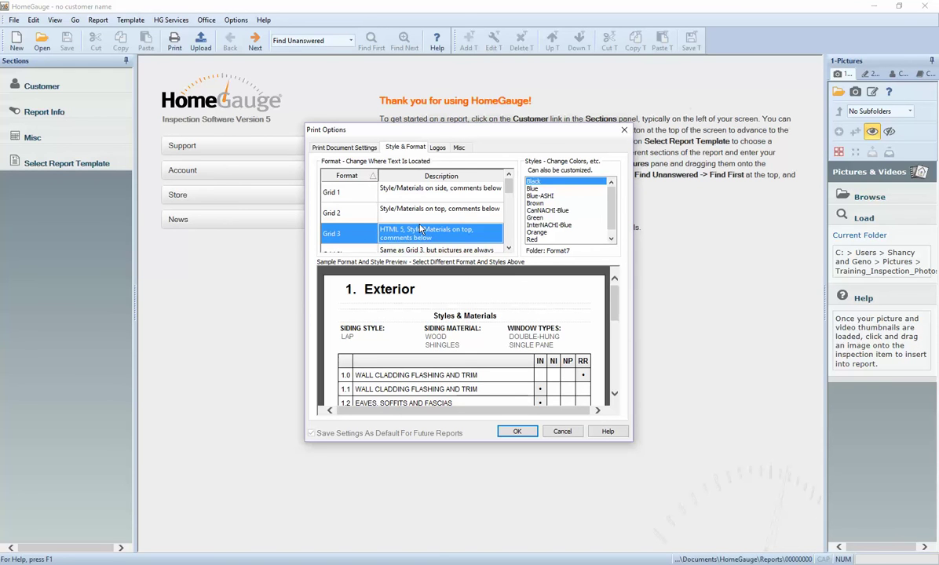
Step: Preview the Grid 3 sample in the Blue-ASHI and then InterNACHI-Blue styles
left_click(538, 197)
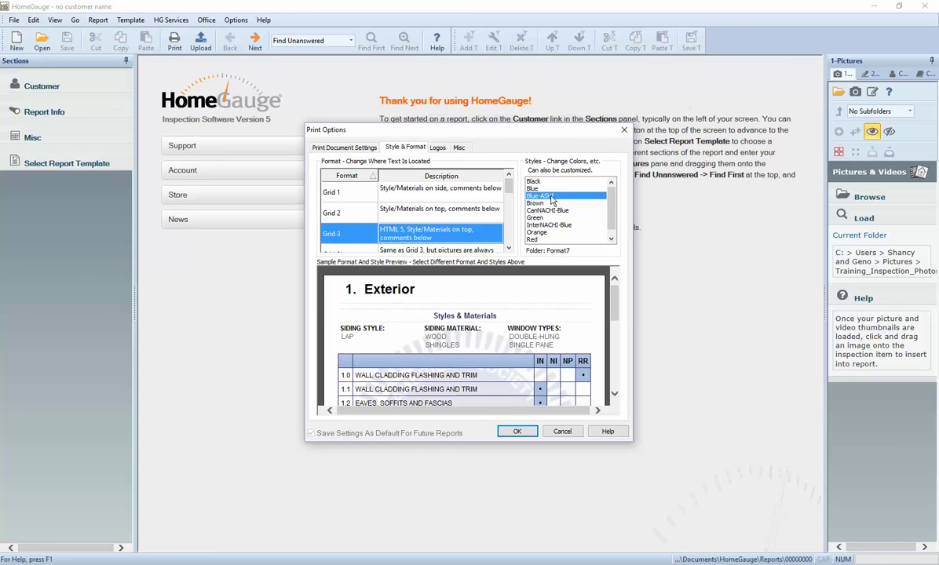
scroll(502, 298, "down", 2)
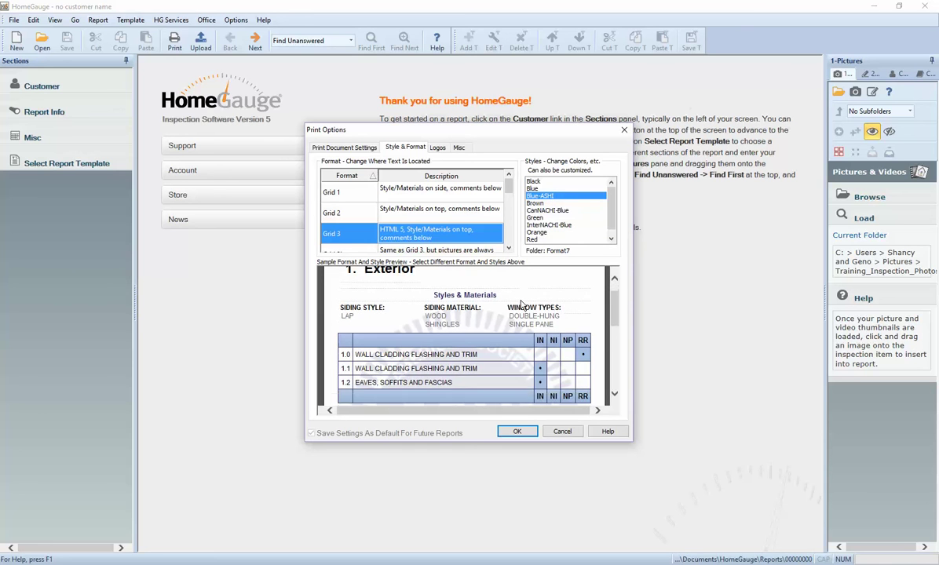
scroll(510, 310, "down", 3)
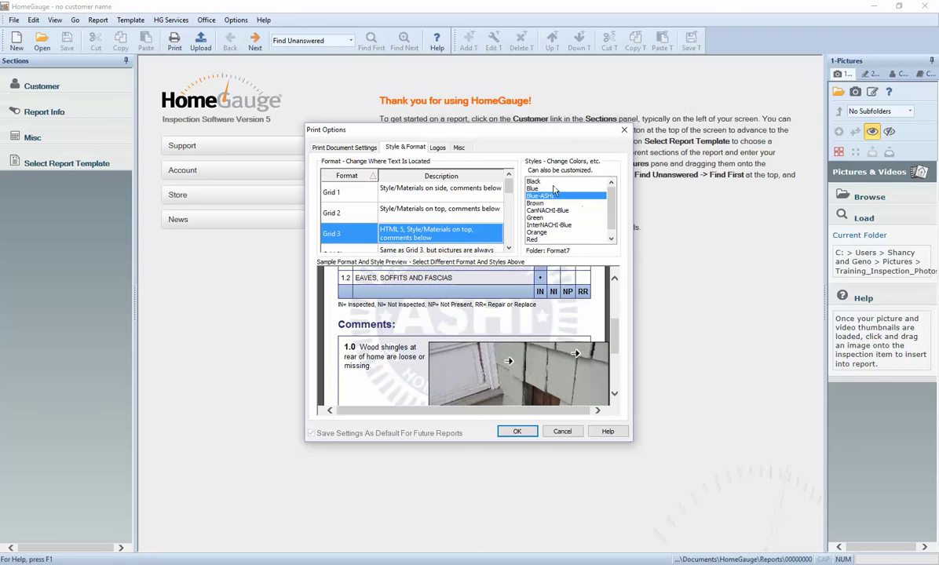
left_click(542, 226)
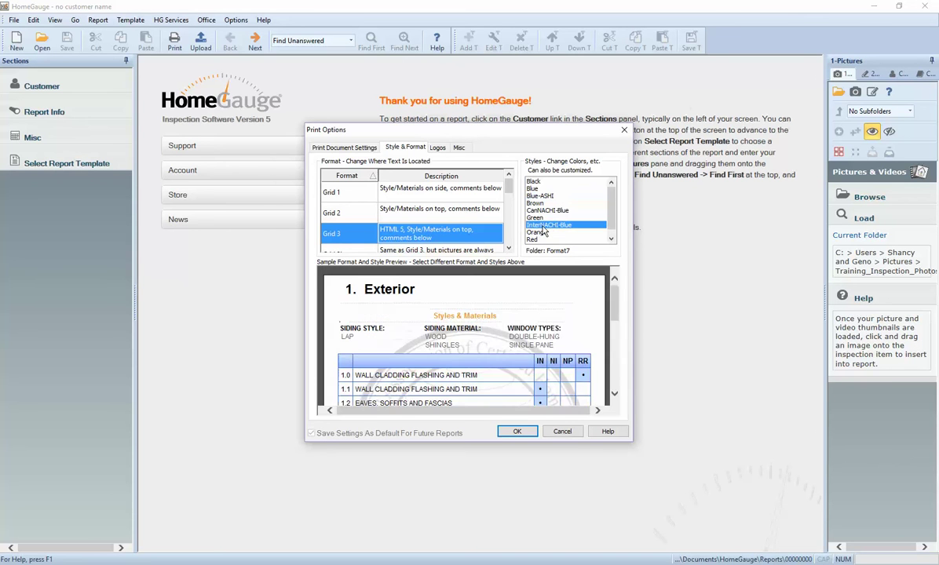
scroll(541, 312, "down", 3)
scroll(542, 312, "down", 5)
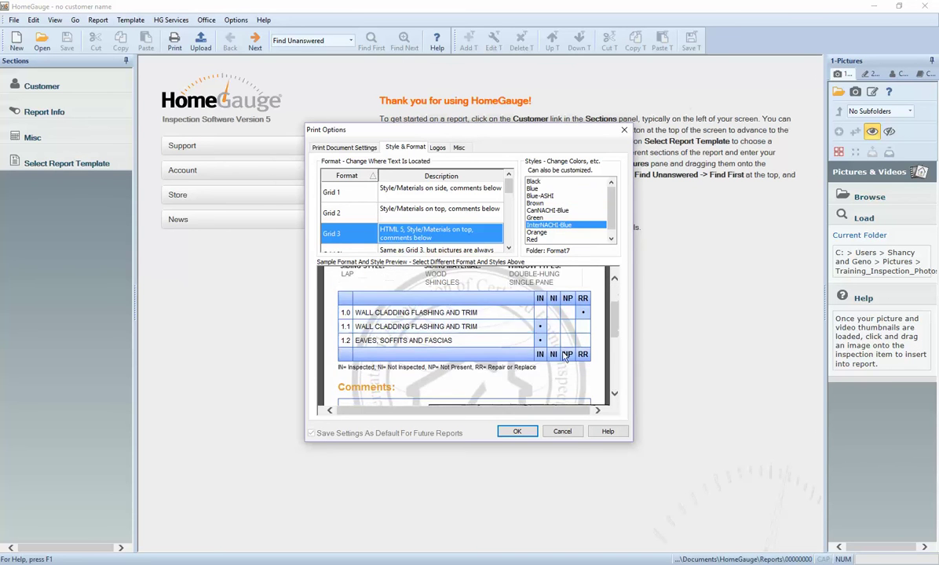
scroll(562, 357, "up", 1)
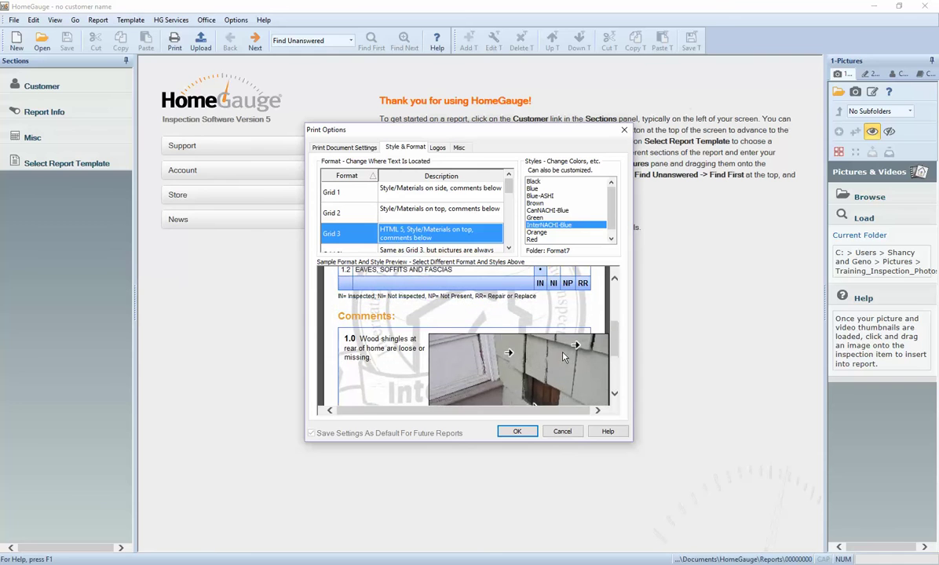
Step: Preview the CanNACHI-Blue style sample, then choose the Black style
left_click(550, 212)
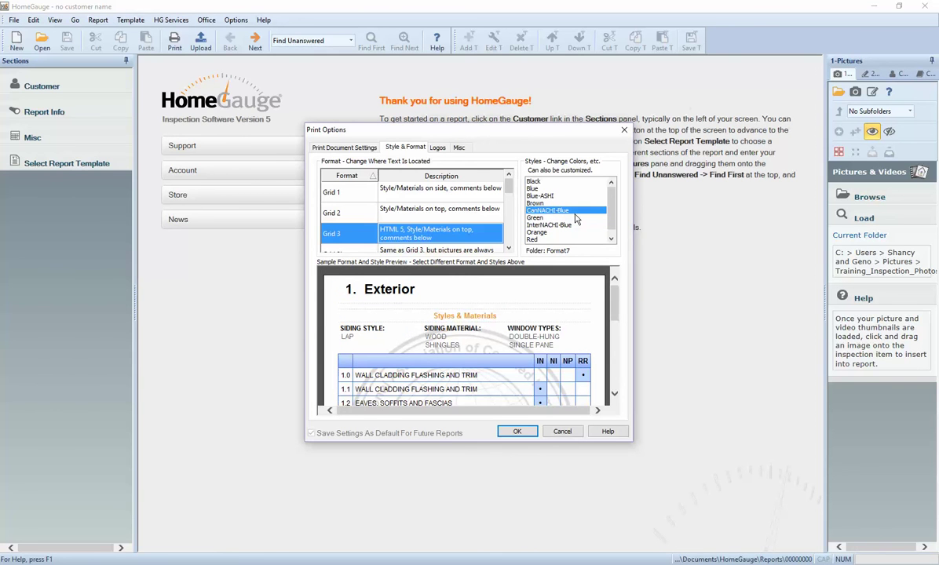
scroll(409, 338, "down", 5)
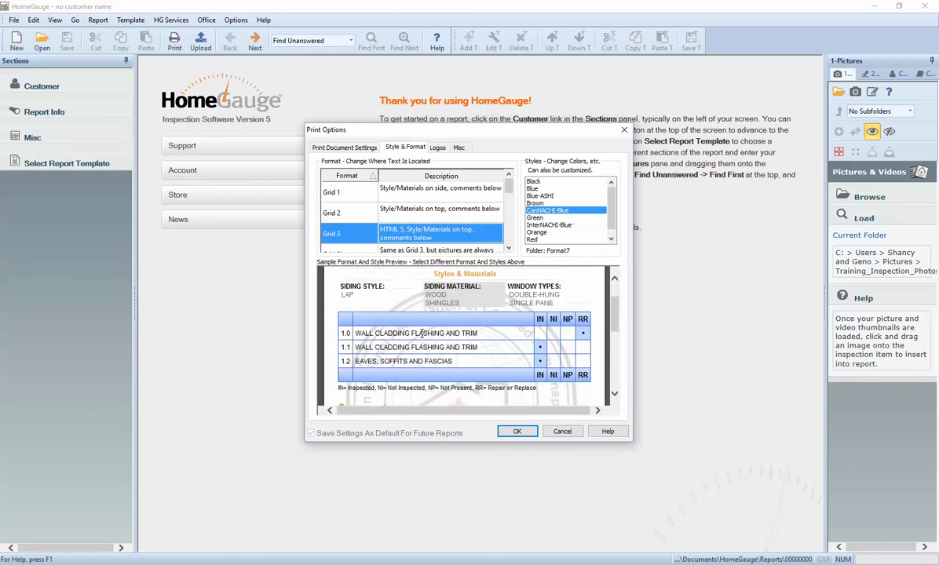
scroll(409, 338, "down", 1)
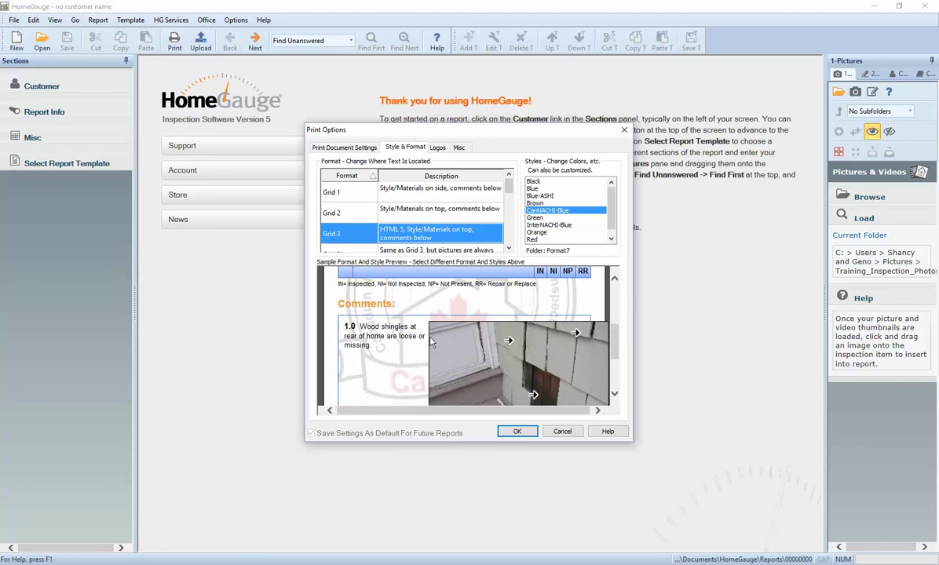
scroll(413, 337, "up", 3)
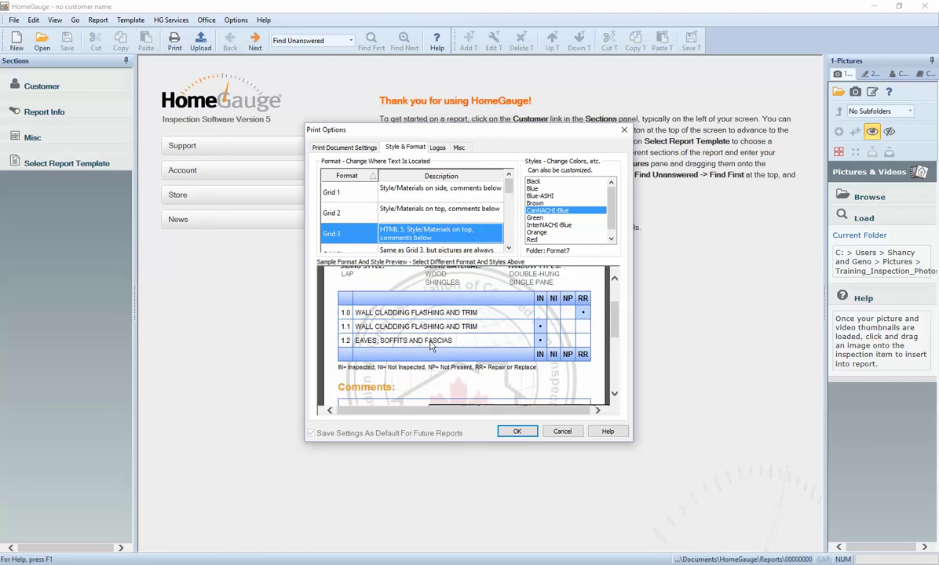
scroll(426, 327, "up", 2)
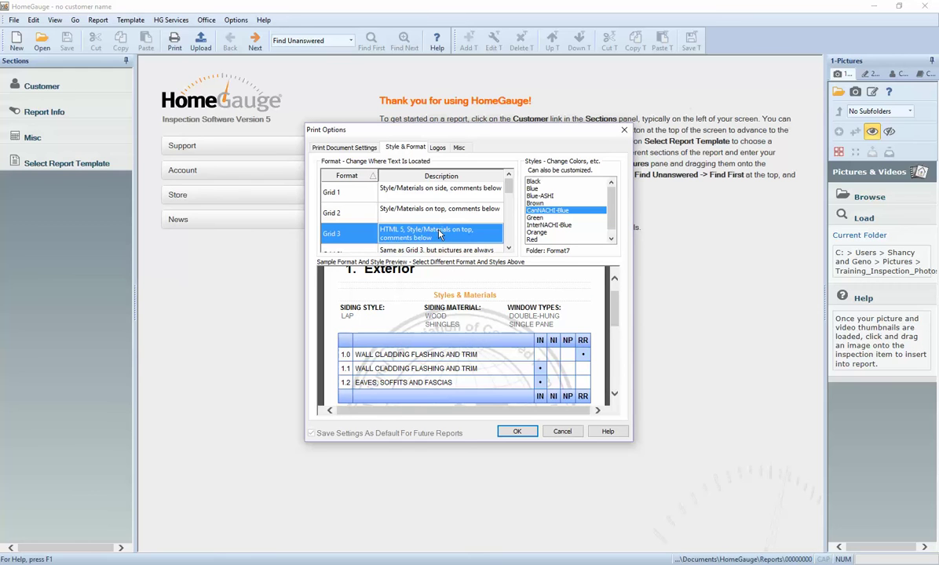
left_click(544, 182)
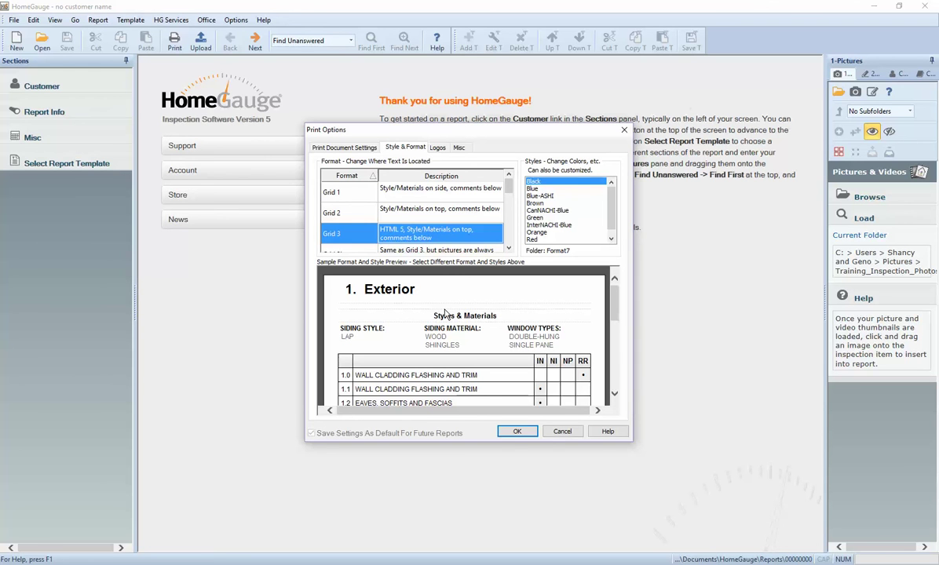
Step: Accept the Grid 3 Black print settings and start opening an existing inspection report
left_click(518, 434)
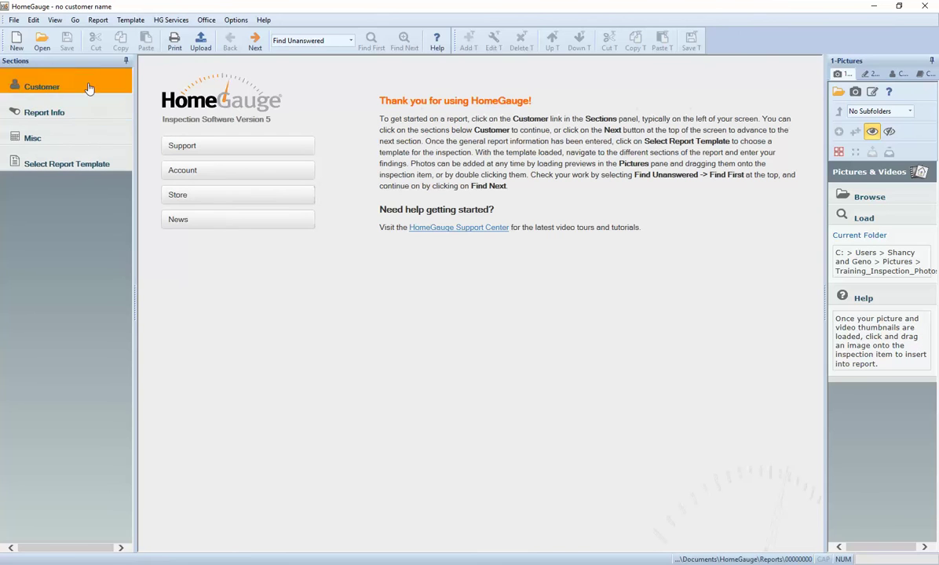
left_click(43, 43)
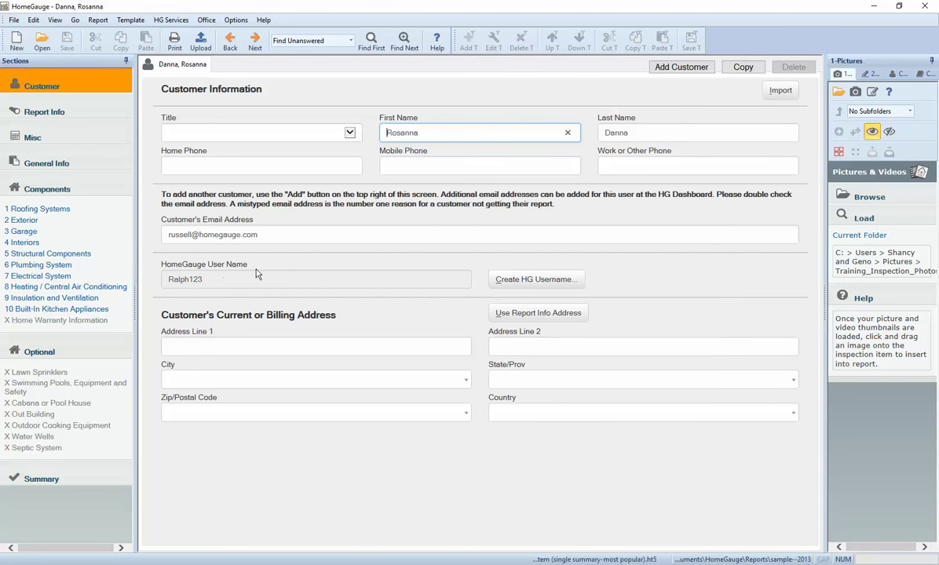
Step: Bring up Print Options for the loaded inspection report from the toolbar
left_click(175, 41)
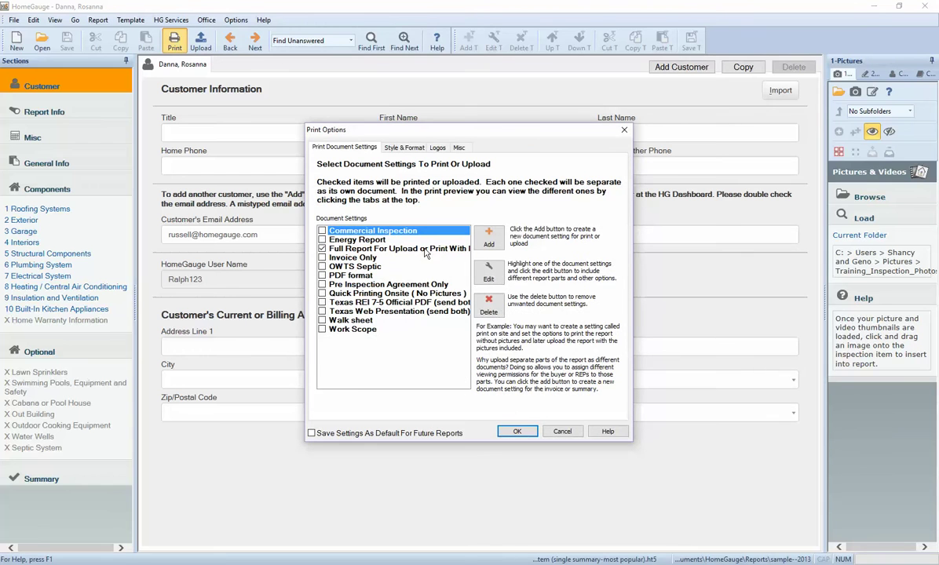
Step: Generate the Grid 3 Black full-report print preview, maximized, and scroll through its pages
left_click(517, 432)
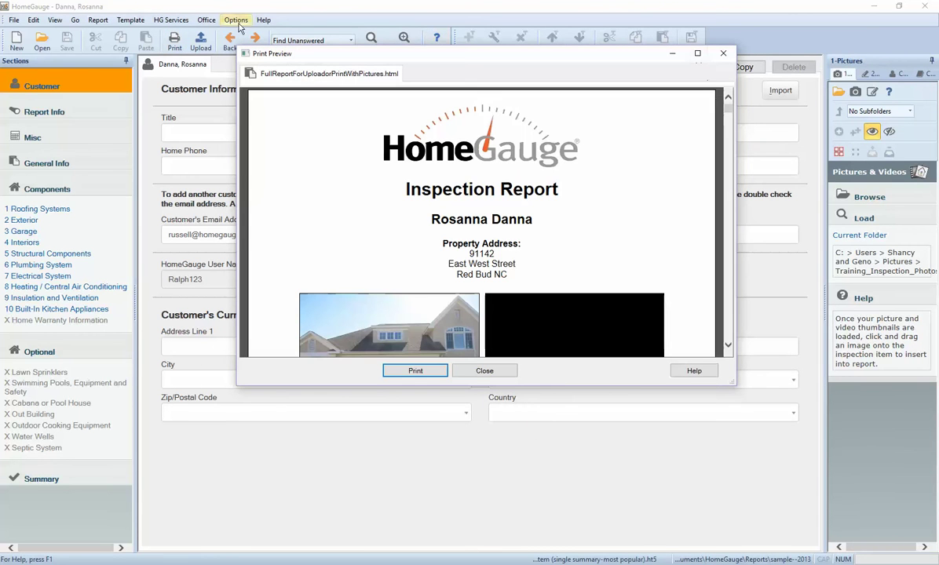
left_click(699, 55)
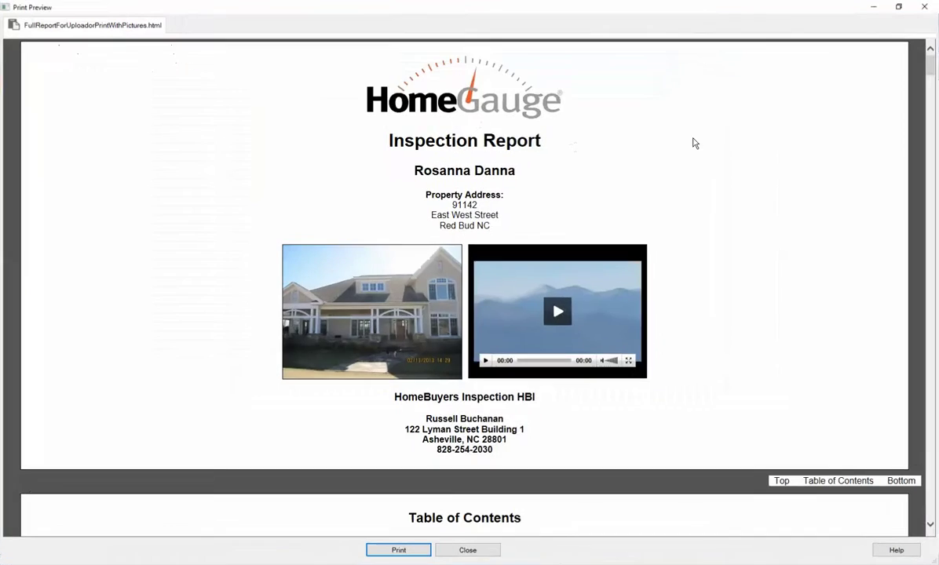
scroll(717, 176, "down", 8)
scroll(717, 176, "down", 10)
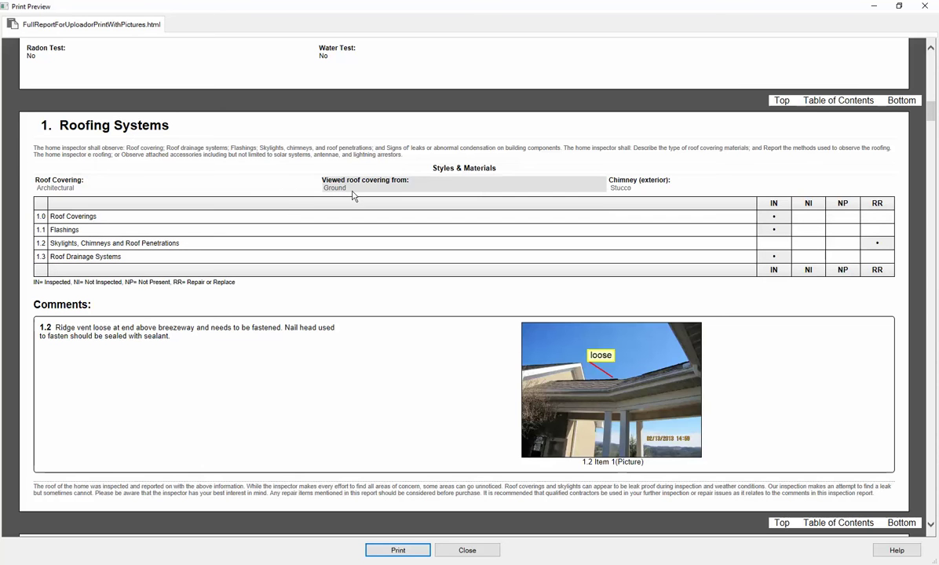
scroll(204, 269, "down", 2)
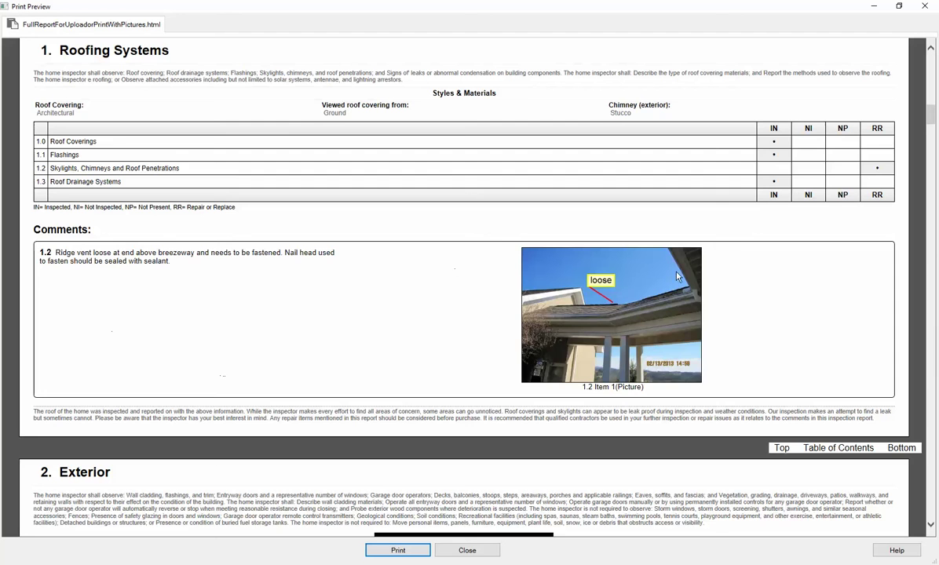
scroll(289, 335, "down", 6)
scroll(289, 333, "down", 14)
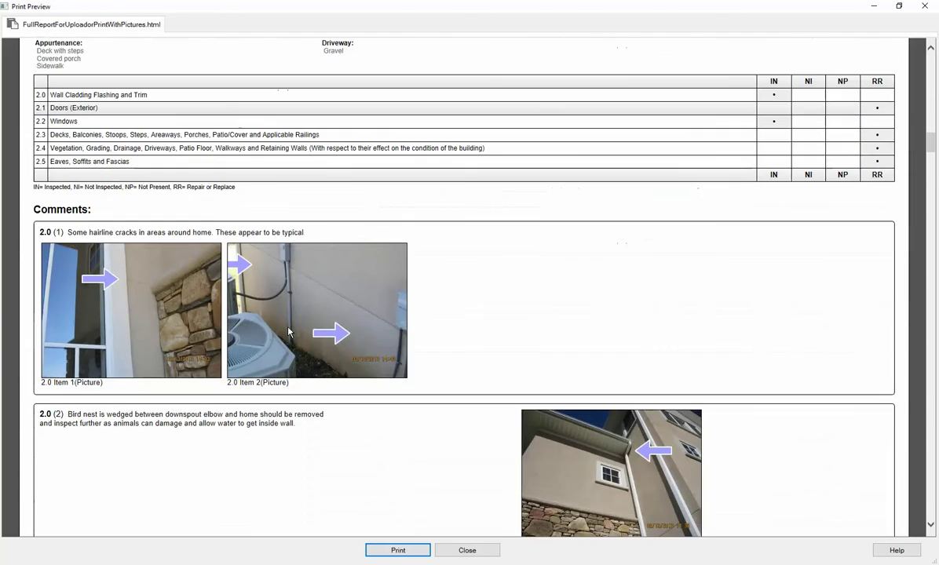
scroll(353, 341, "down", 4)
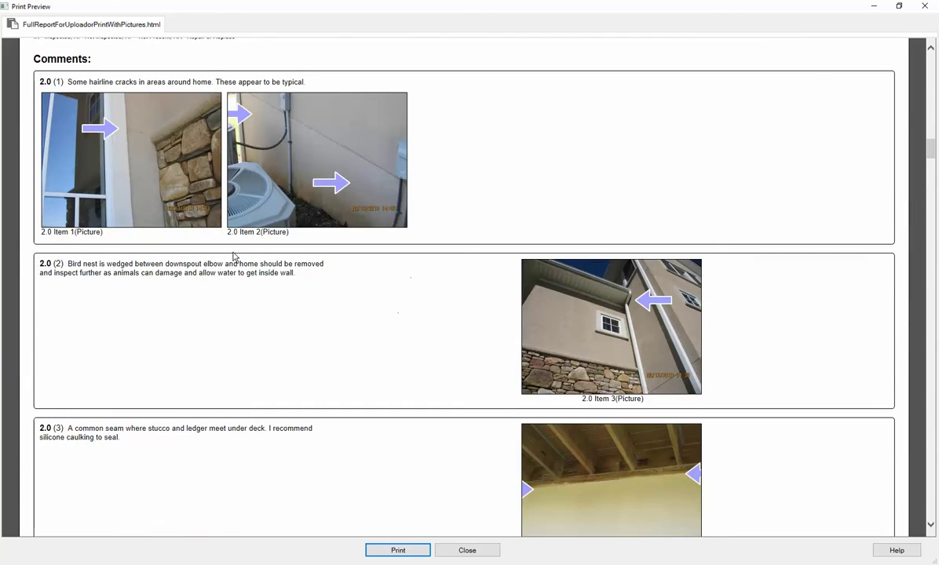
Step: Finish reviewing the remaining report pages and close the print preview
scroll(233, 256, "down", 8)
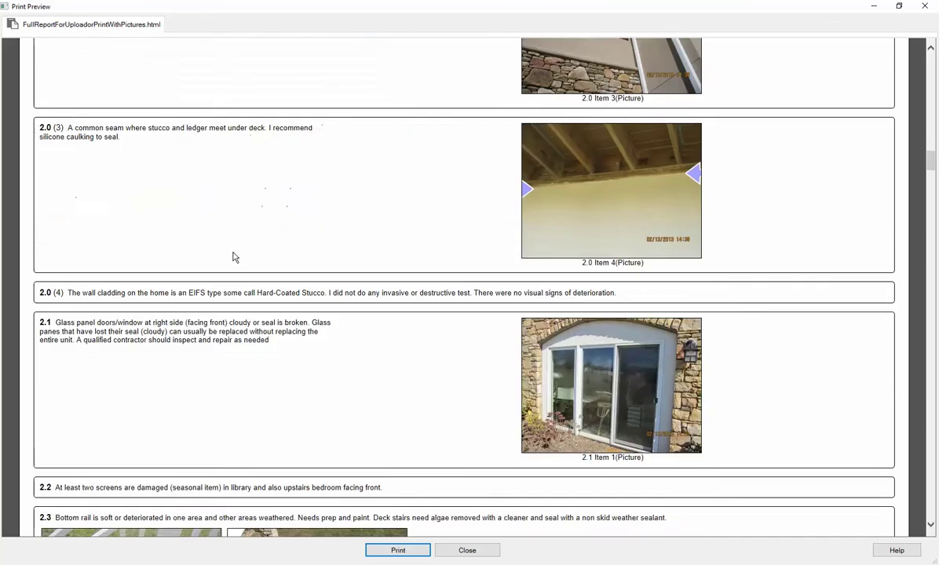
scroll(234, 256, "up", 10)
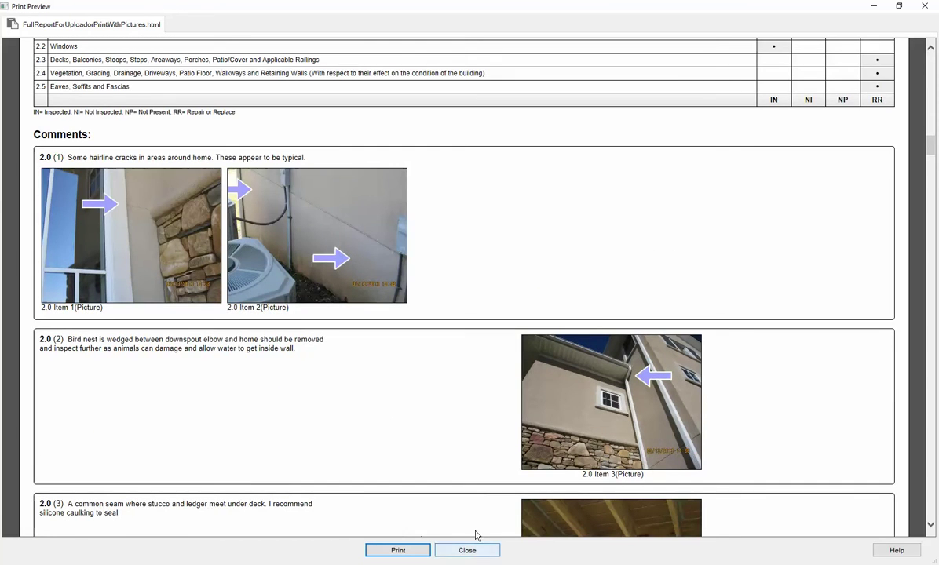
scroll(457, 331, "up", 8)
scroll(435, 327, "up", 6)
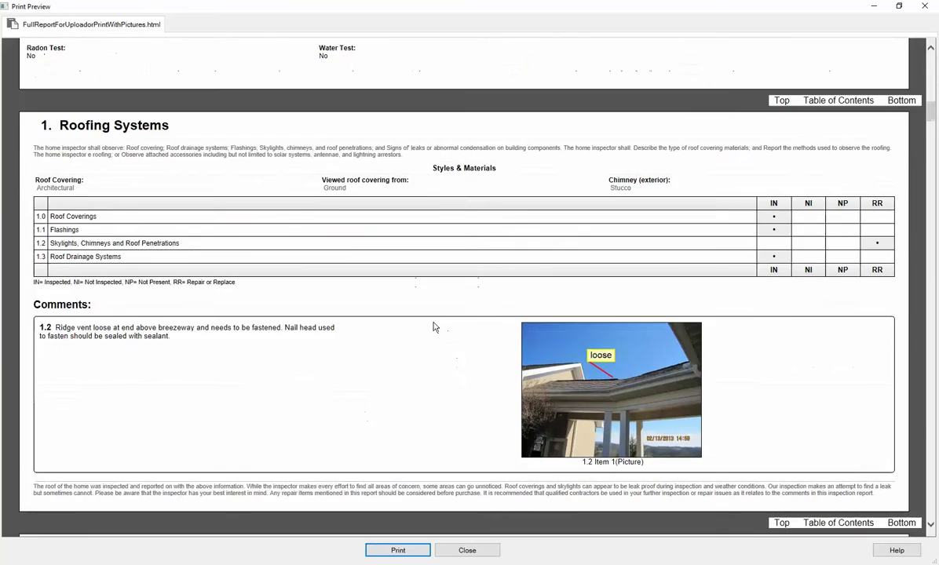
scroll(436, 327, "down", 3)
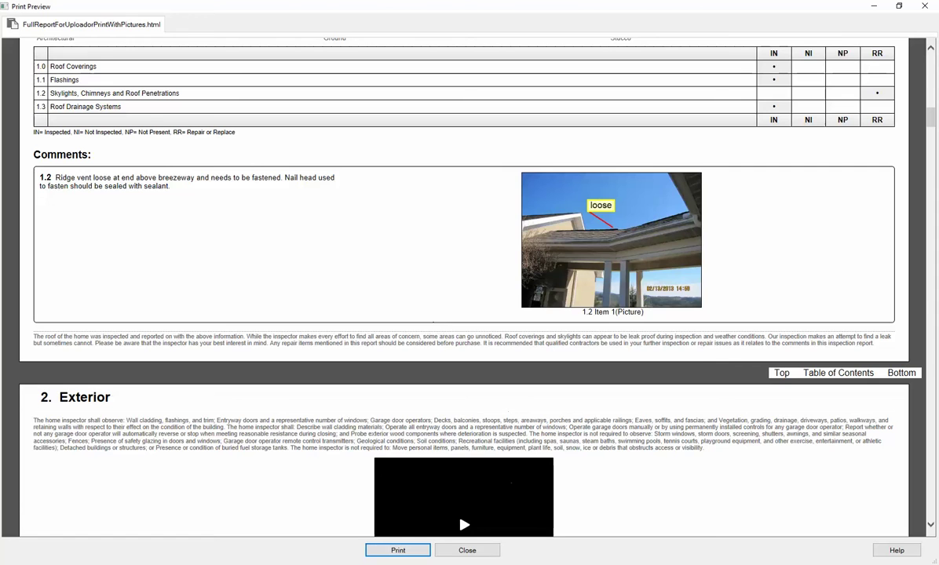
left_click(467, 551)
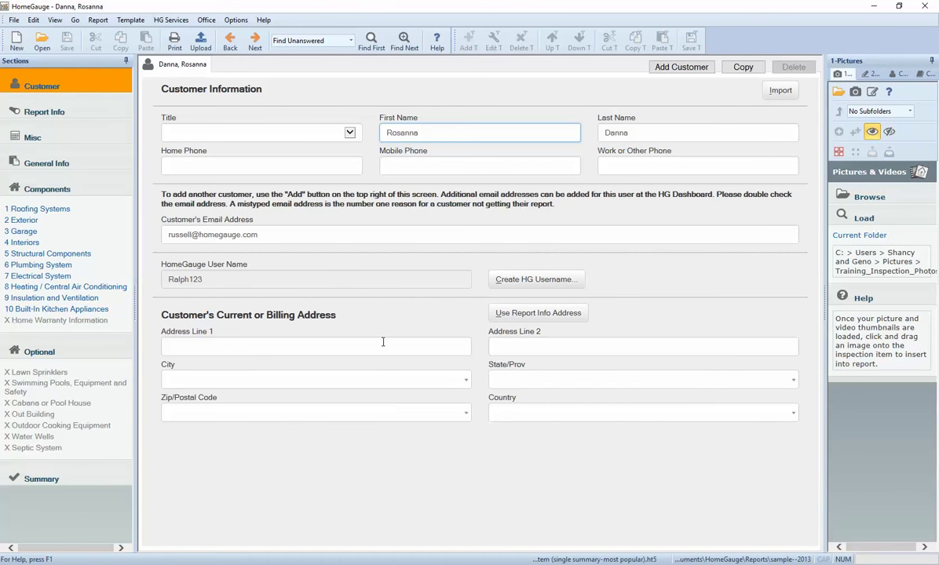
Step: Reopen Print Options for the report on its Style & Format tab
left_click(176, 43)
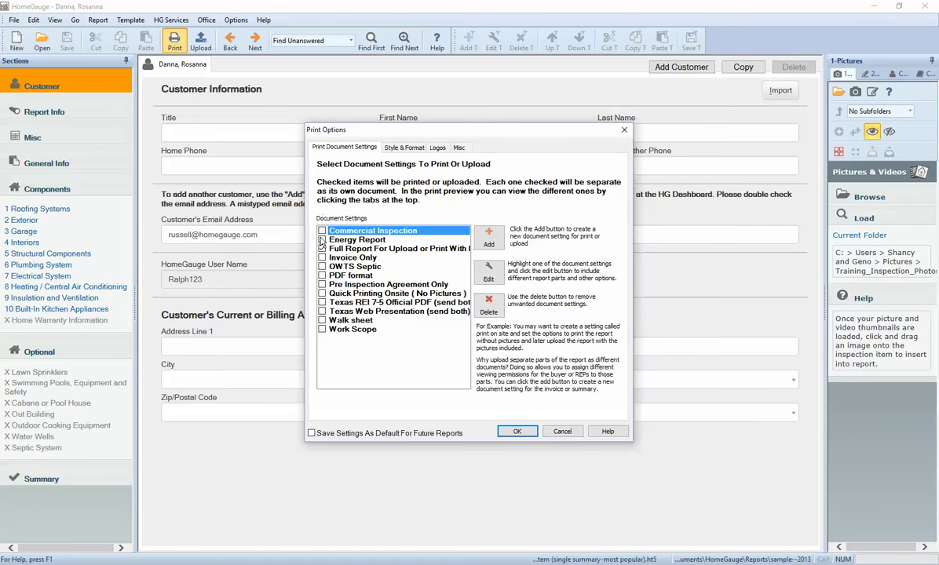
left_click(405, 148)
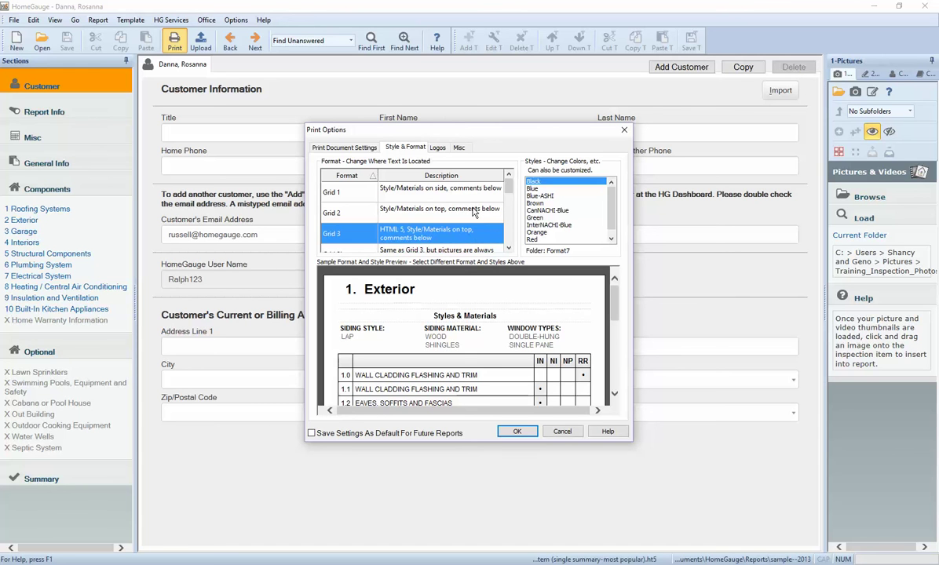
scroll(475, 211, "down", 1)
scroll(479, 209, "up", 1)
Step: Set the format to Grid 2 with the HomeGauge Orange style and accept it
left_click(433, 211)
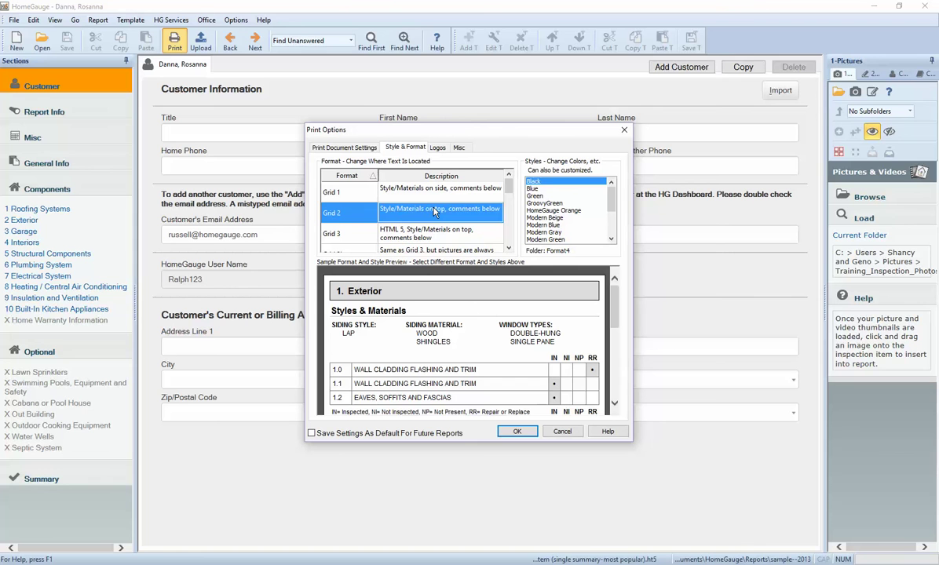
left_click(550, 210)
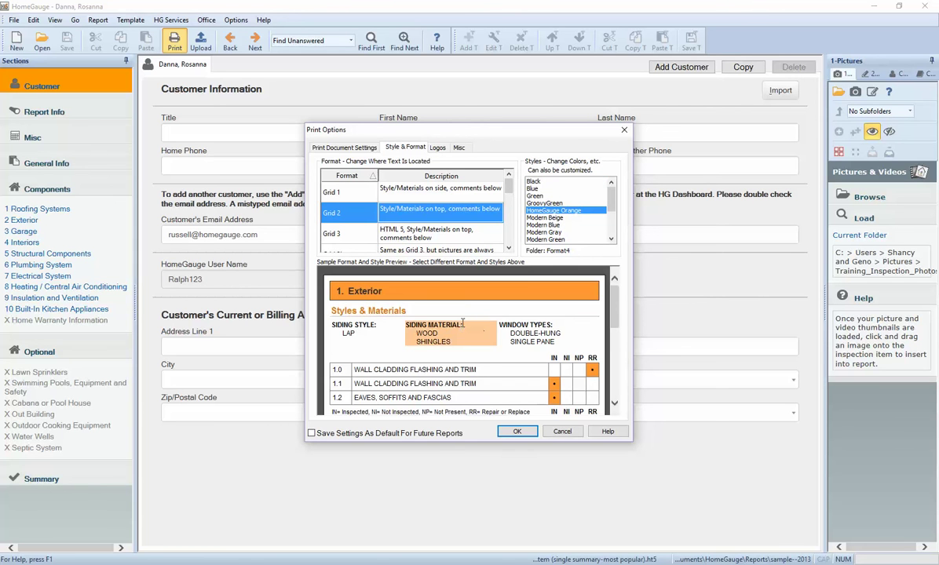
scroll(463, 323, "down", 3)
scroll(463, 330, "up", 1)
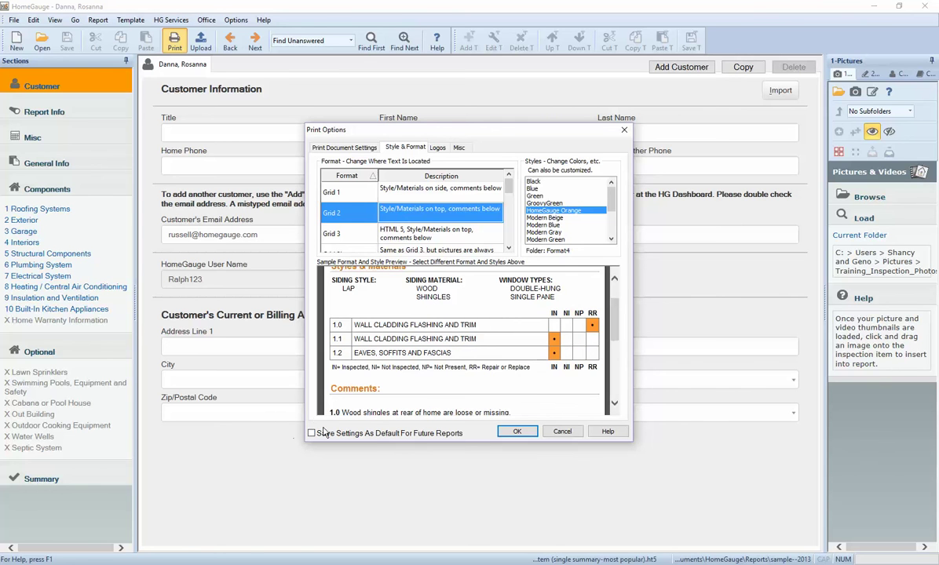
left_click(517, 434)
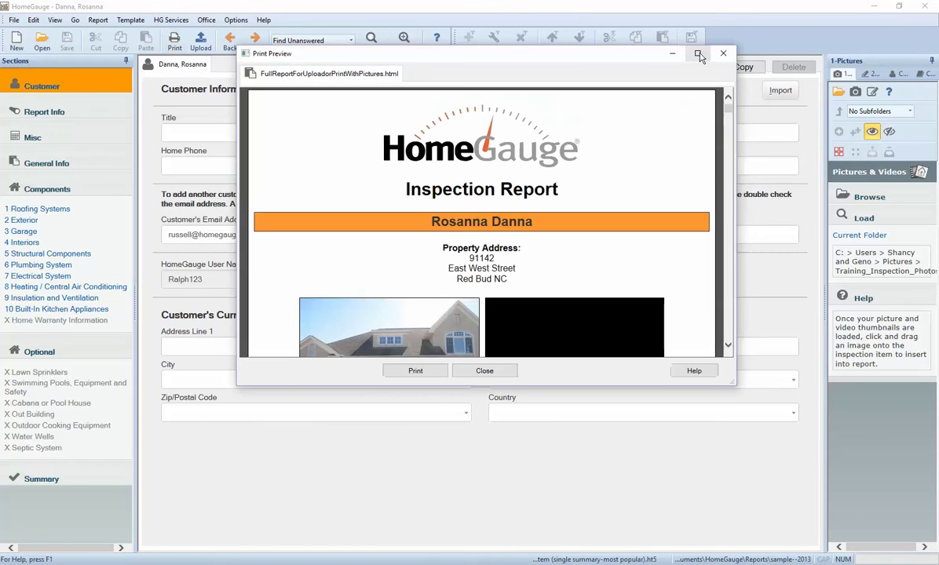
Step: Maximize the Grid 2 Orange preview and scroll from the cover page through Roofing Systems to Exterior
left_click(698, 54)
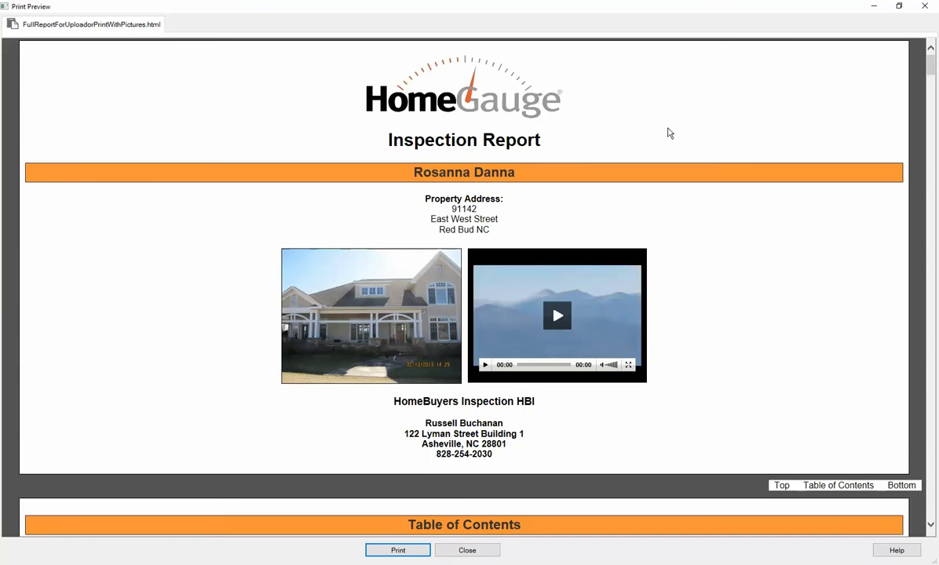
scroll(696, 163, "down", 5)
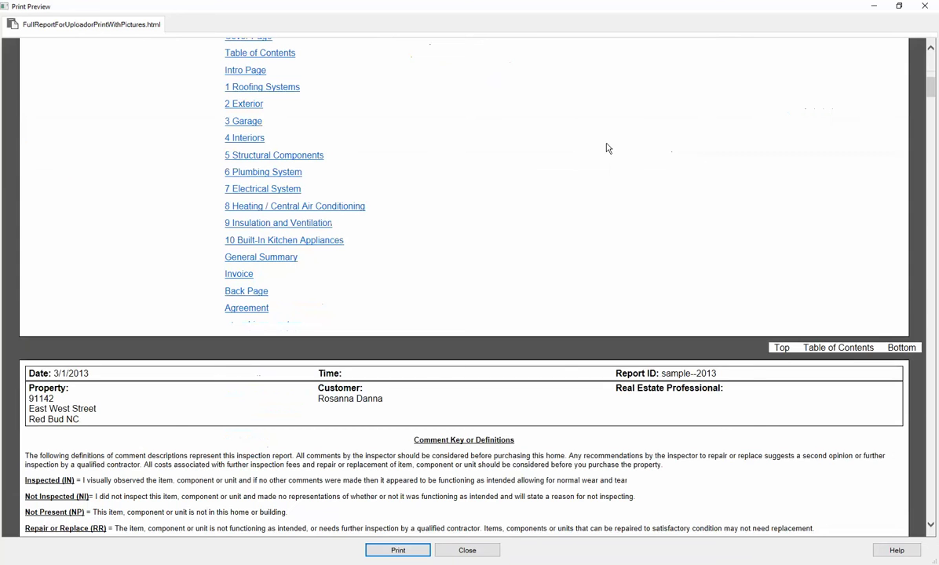
scroll(607, 148, "down", 5)
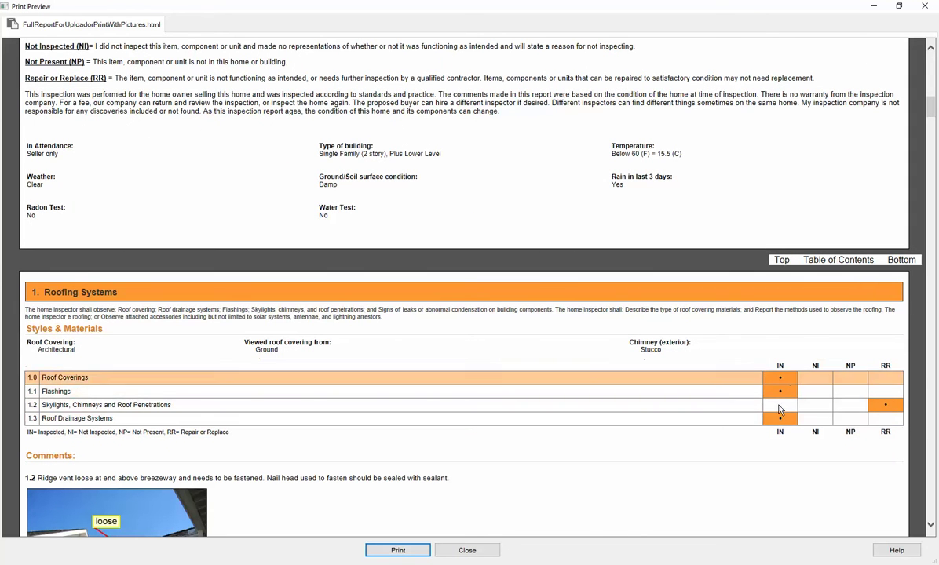
scroll(510, 311, "down", 4)
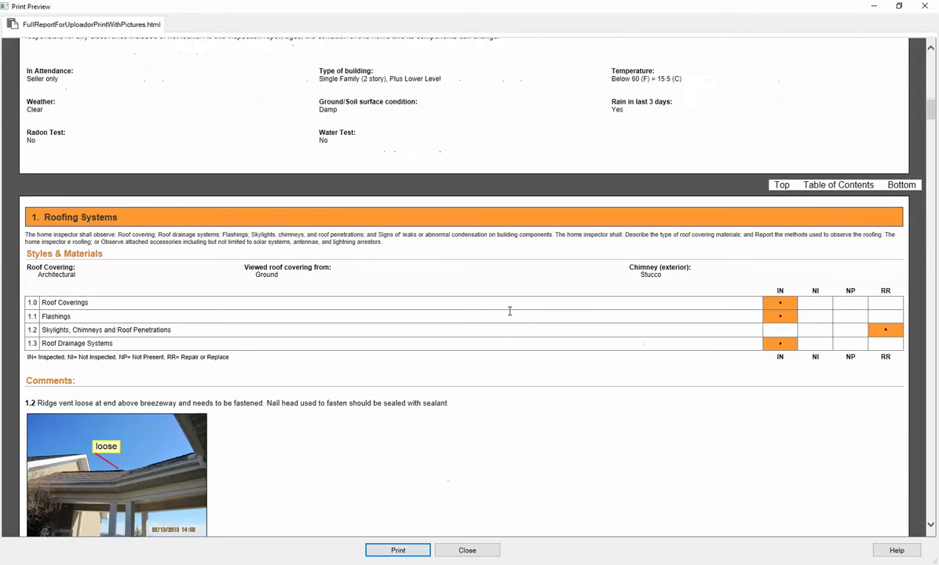
scroll(478, 281, "down", 1)
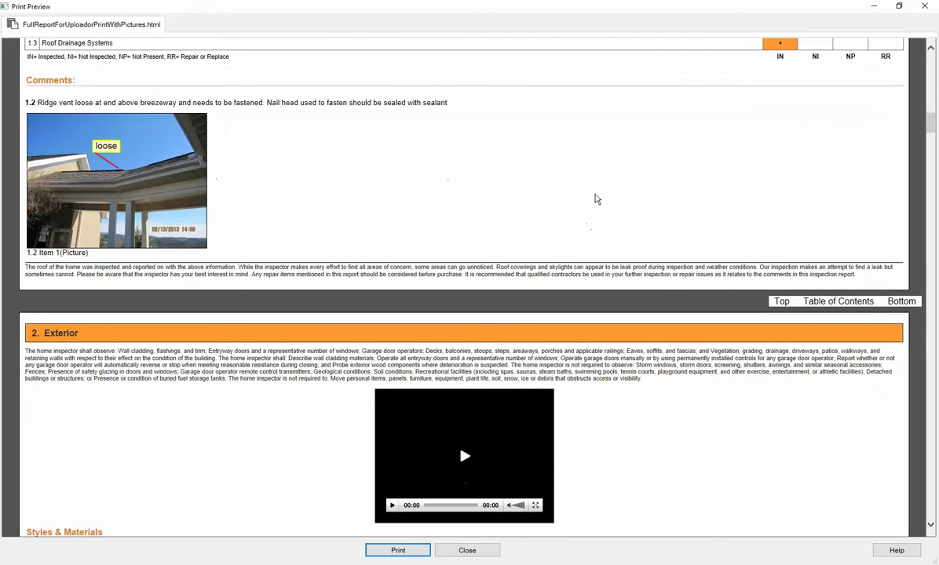
scroll(595, 200, "down", 7)
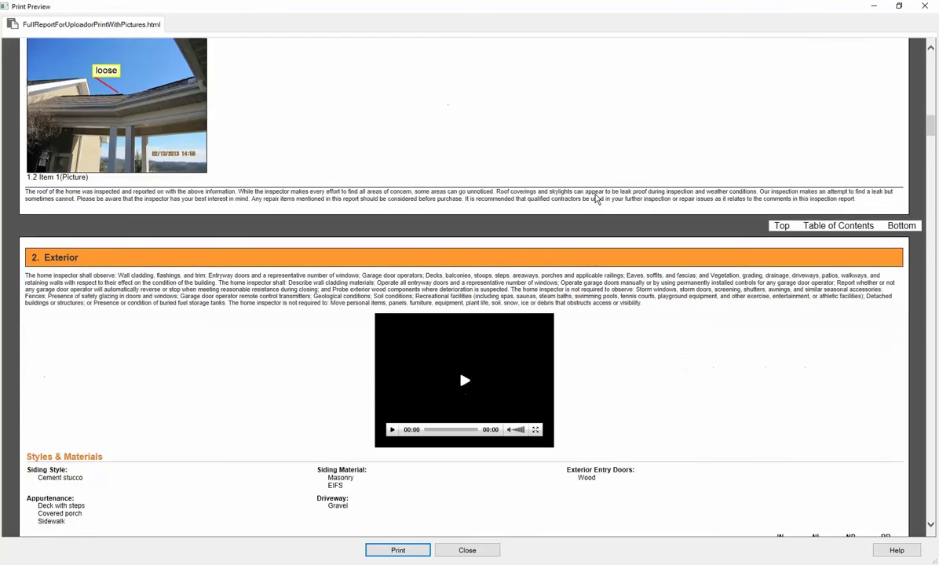
scroll(596, 199, "down", 4)
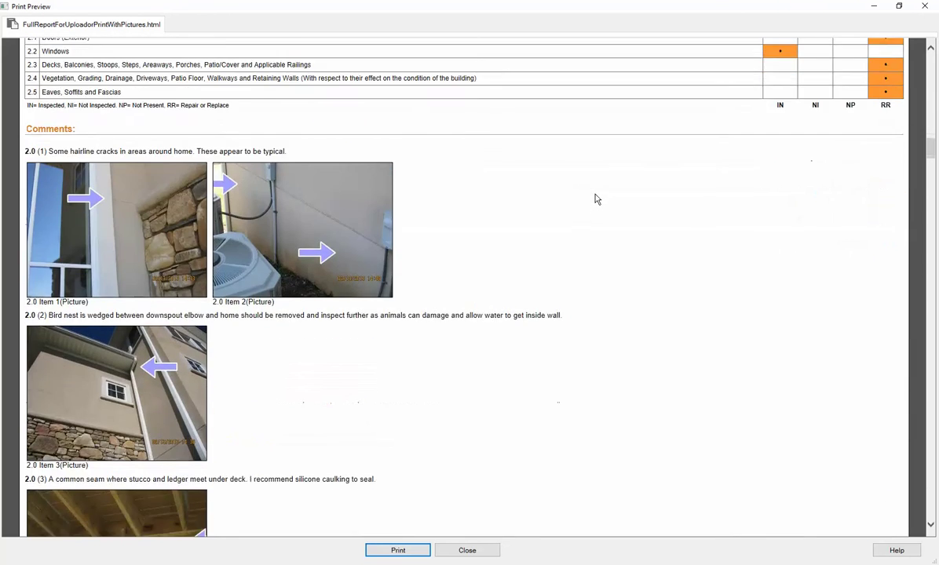
scroll(595, 200, "up", 18)
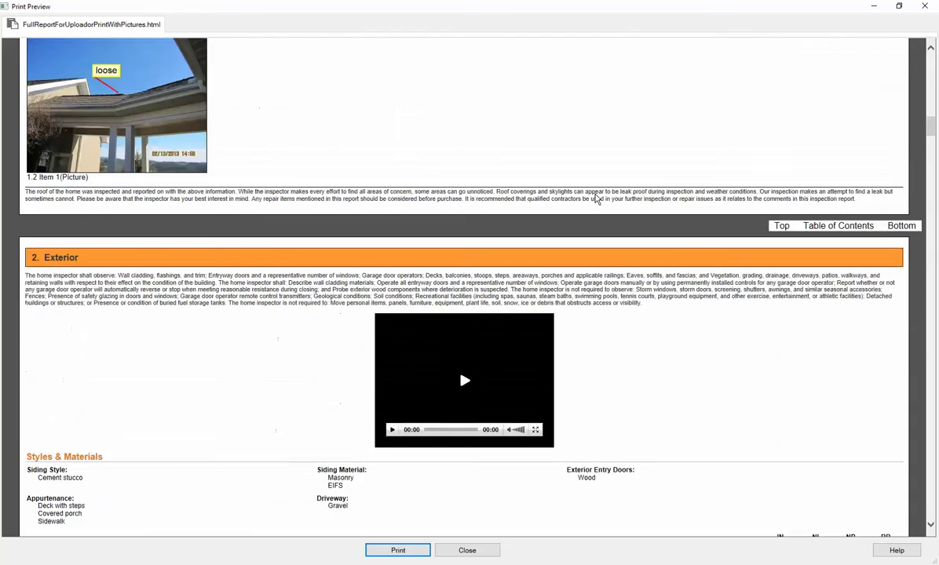
scroll(595, 199, "up", 1)
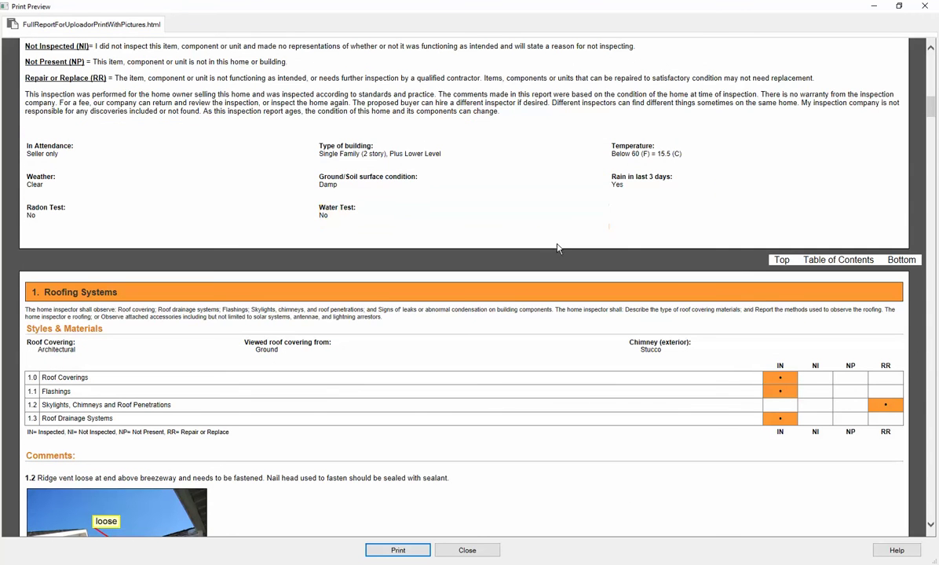
scroll(354, 219, "down", 7)
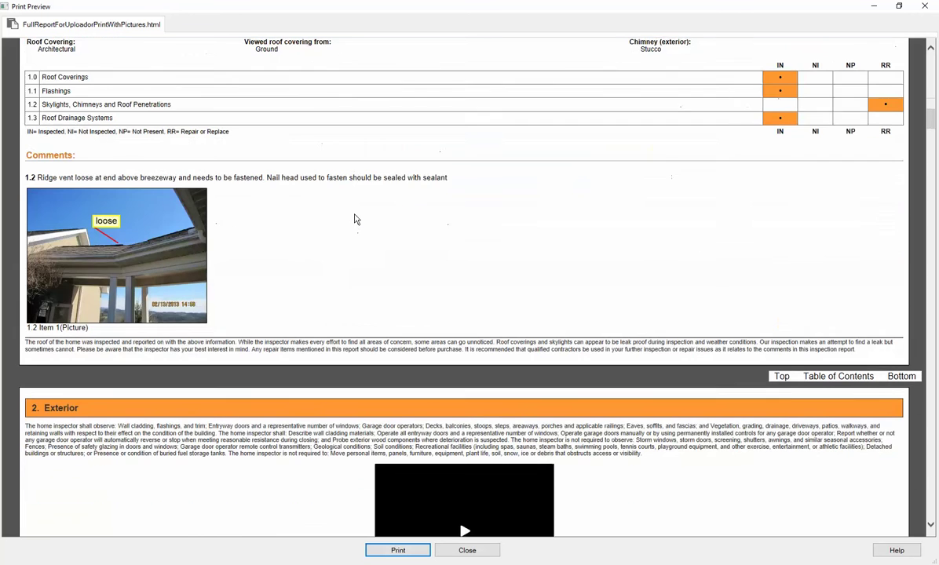
scroll(361, 222, "up", 2)
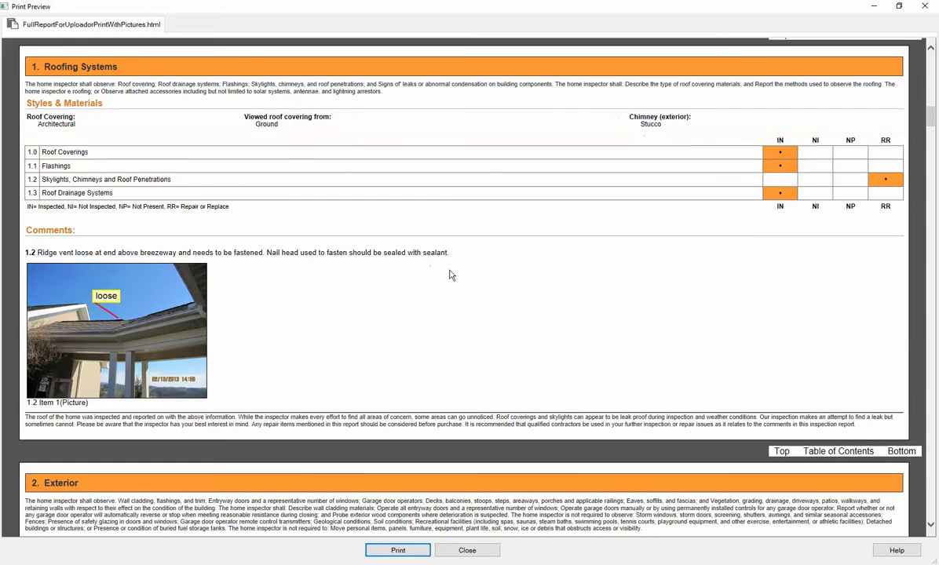
scroll(430, 262, "down", 7)
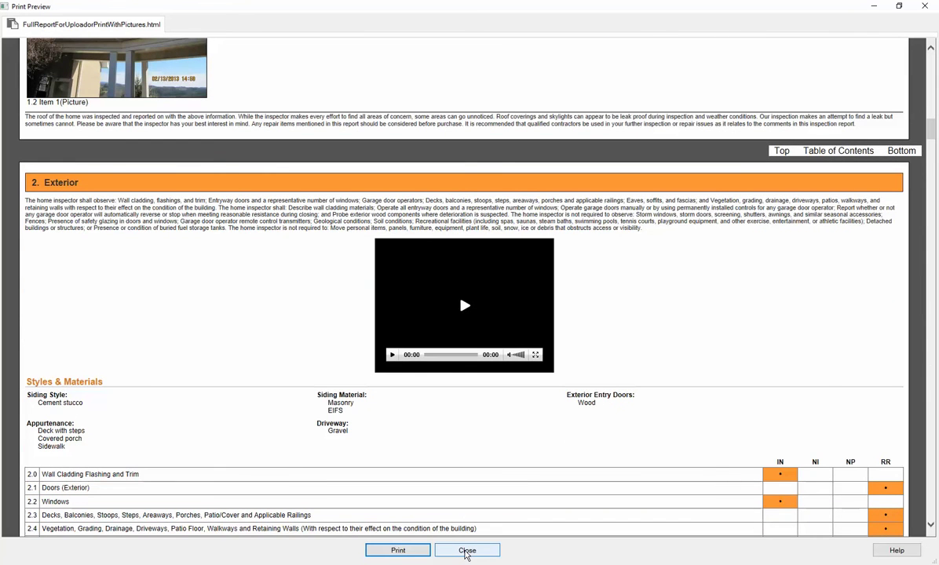
Step: Close the preview and apply Grid 2 format with HomeGauge Orange style in Printing Options' Style & Format settings
left_click(467, 551)
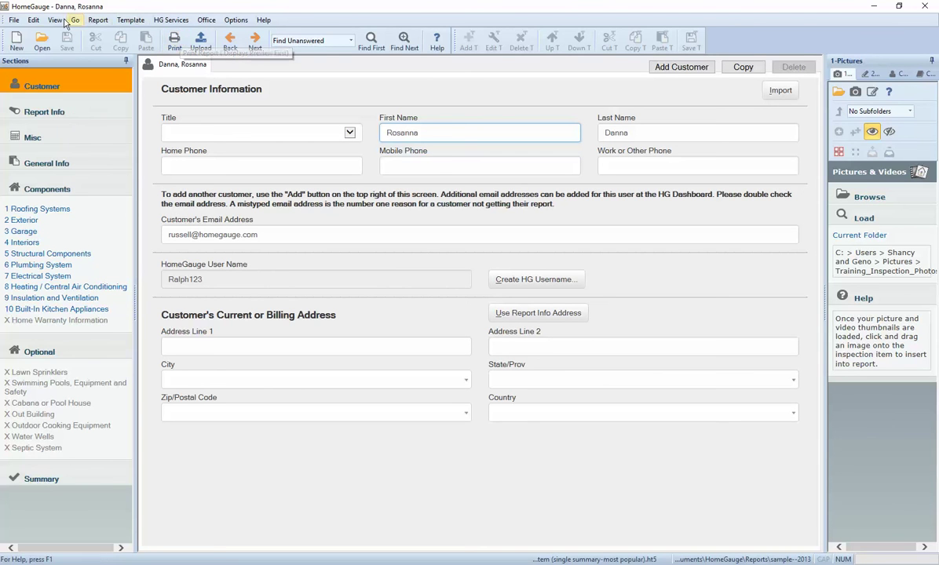
left_click(14, 20)
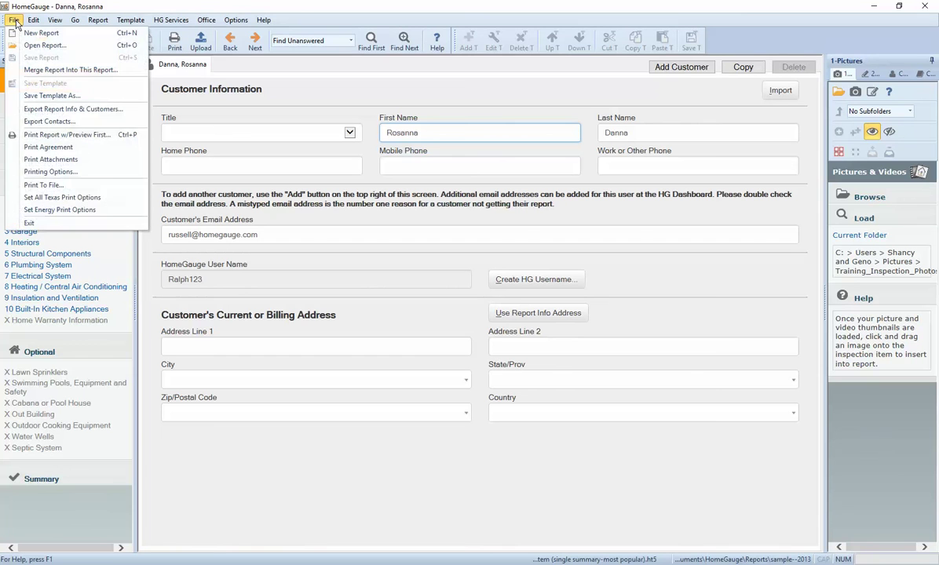
left_click(50, 171)
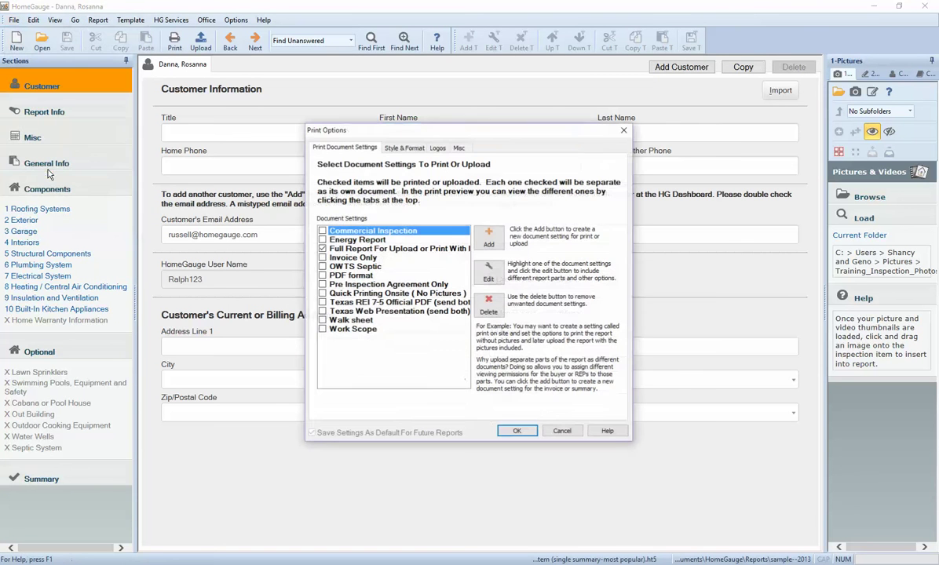
left_click(413, 147)
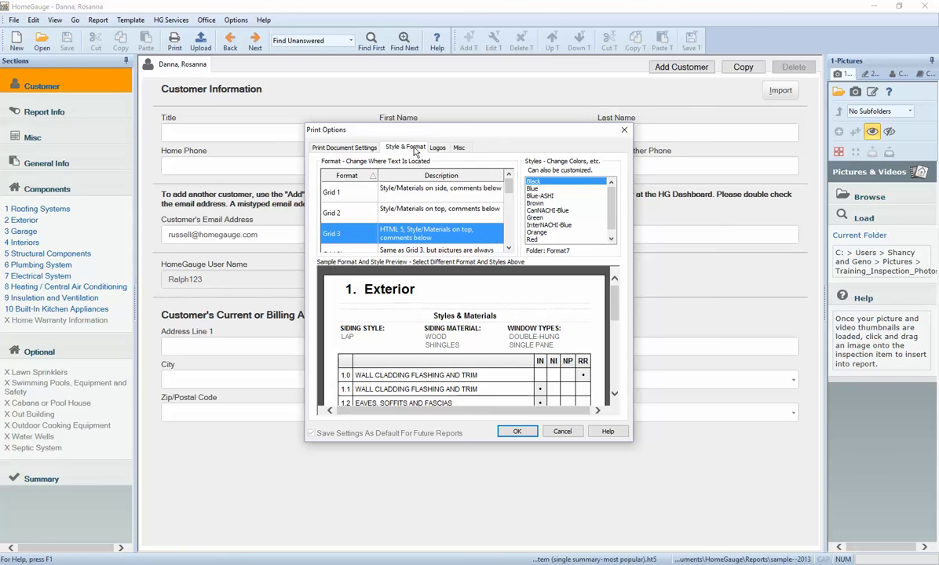
left_click(468, 214)
left_click(535, 210)
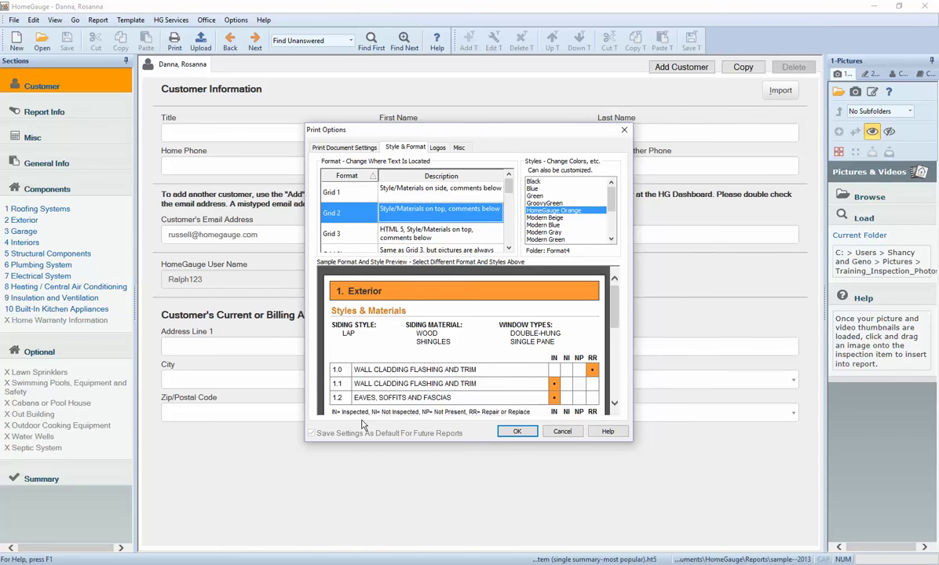
left_click(517, 432)
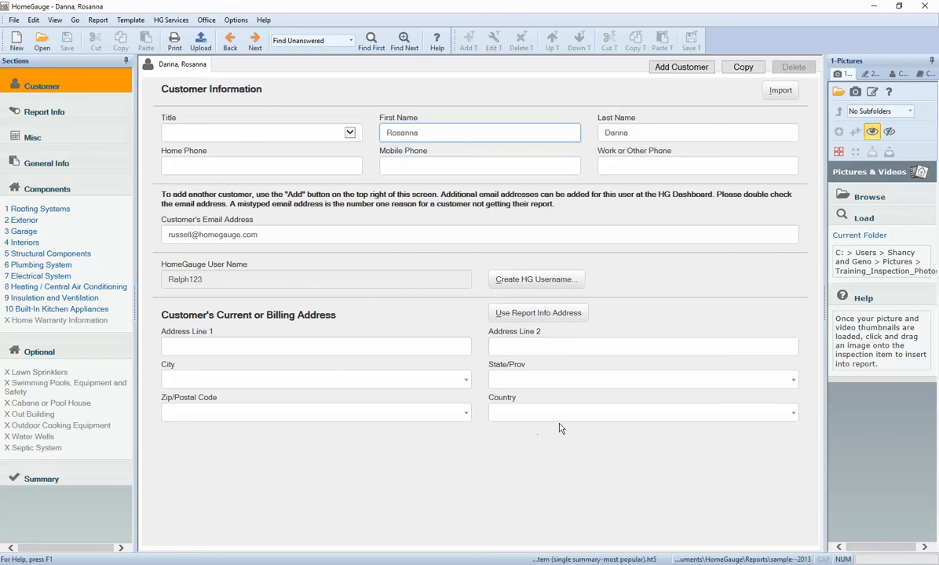